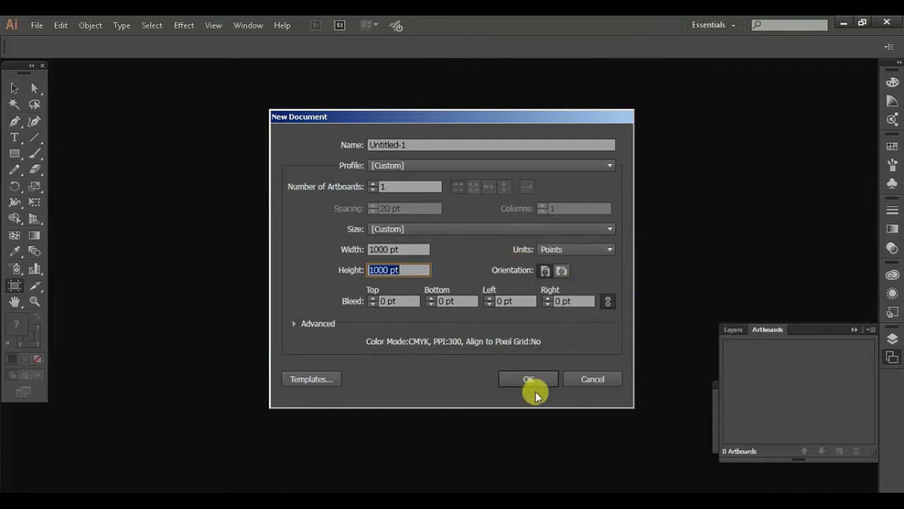
# - Create the 1000×1000 pt document and draw a rectangle rounded into a pill shape
pyautogui.click(529, 378)
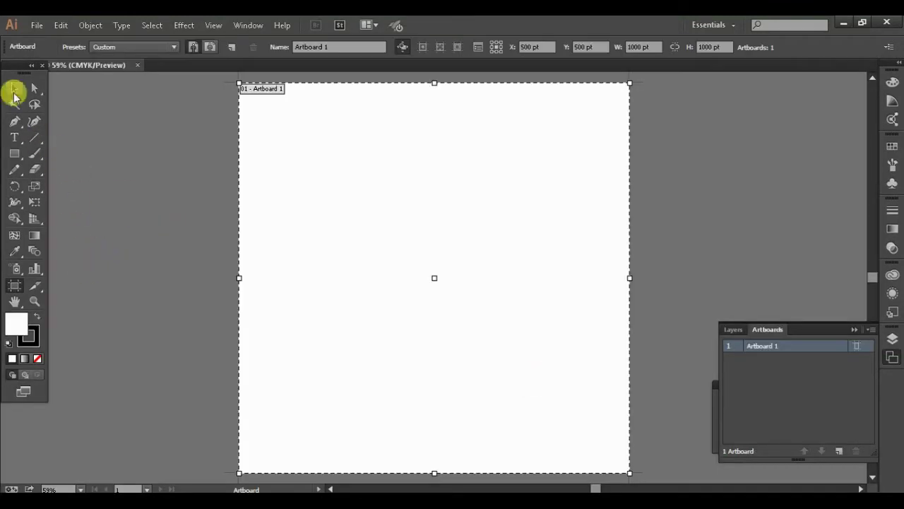
pyautogui.click(14, 90)
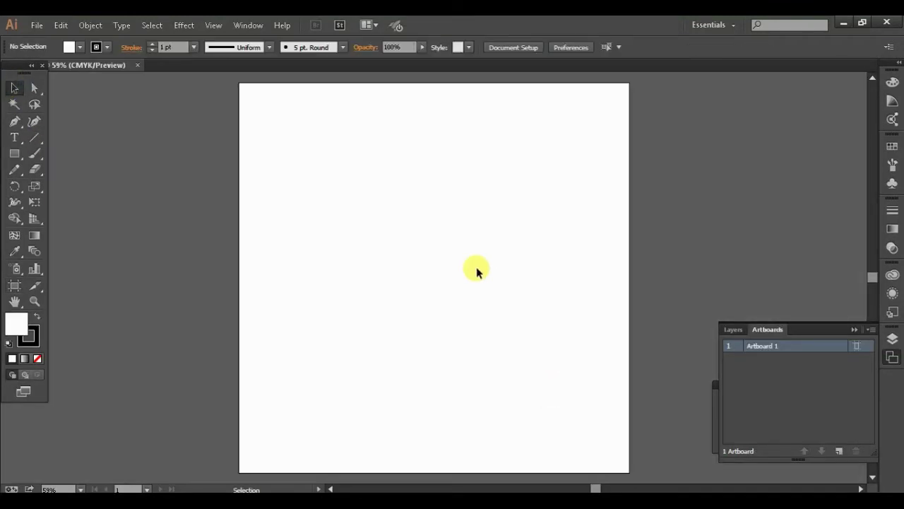
pyautogui.press('m')
pyautogui.moveTo(386, 252); pyautogui.dragTo(478, 315)
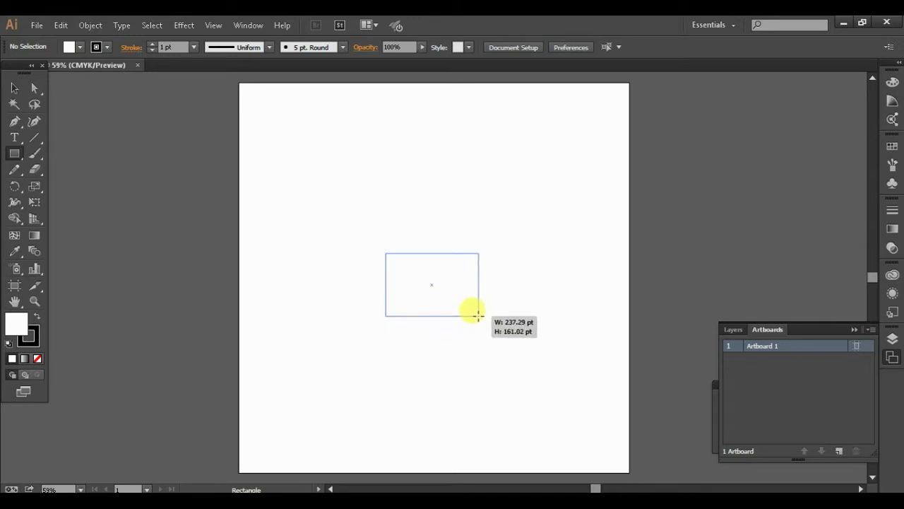
pyautogui.press('a')
pyautogui.moveTo(395, 262)
pyautogui.mouseDown()
pyautogui.moveTo(427, 295)
pyautogui.moveTo(444, 367)
pyautogui.mouseUp()
pyautogui.press('v')
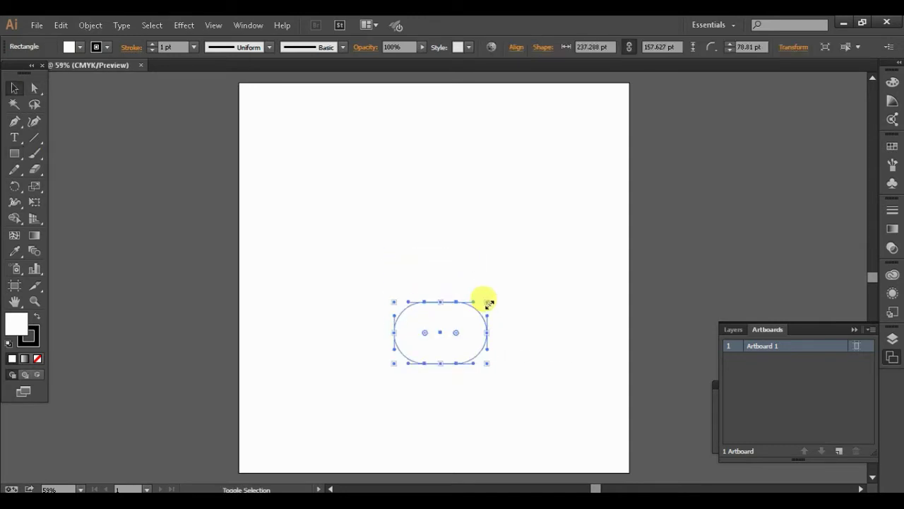
# - Fill the pill red, remove its outline, and make it narrower
pyautogui.click(892, 138)
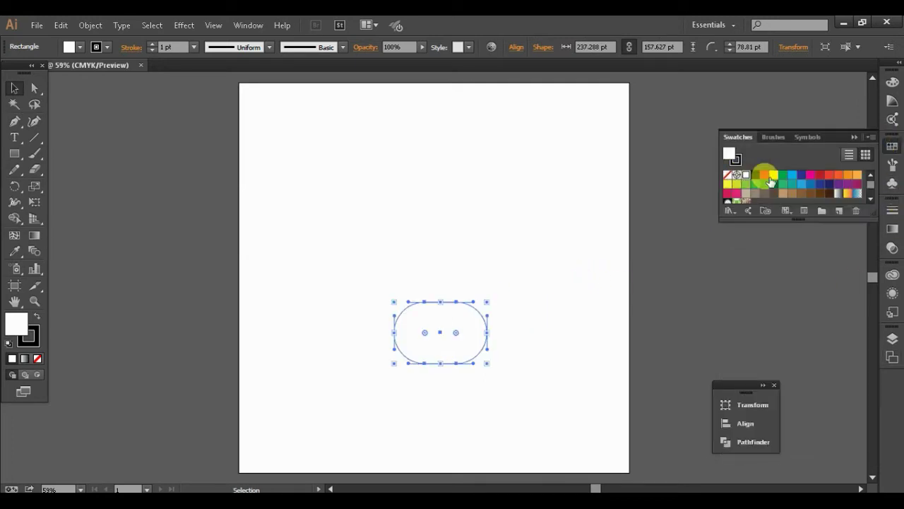
pyautogui.click(764, 174)
pyautogui.click(734, 160)
pyautogui.click(727, 175)
pyautogui.moveTo(488, 331); pyautogui.dragTo(477, 332)
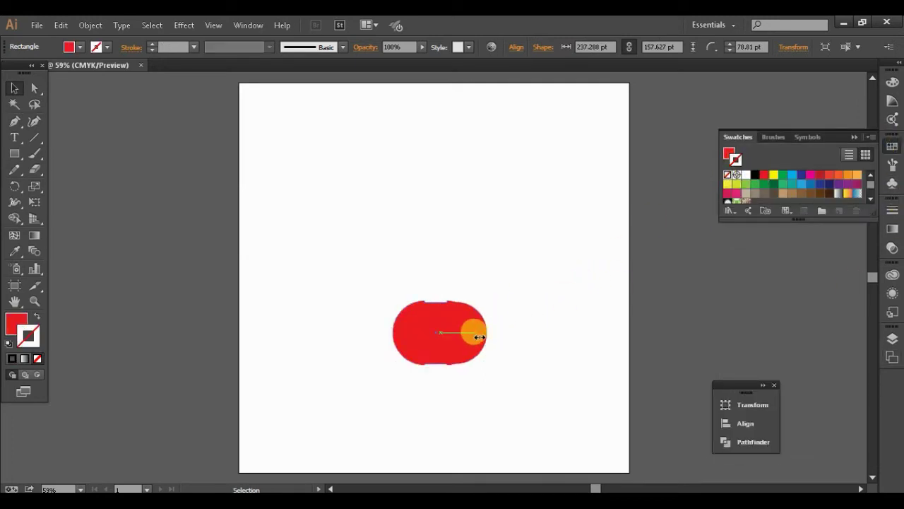
pyautogui.click(523, 391)
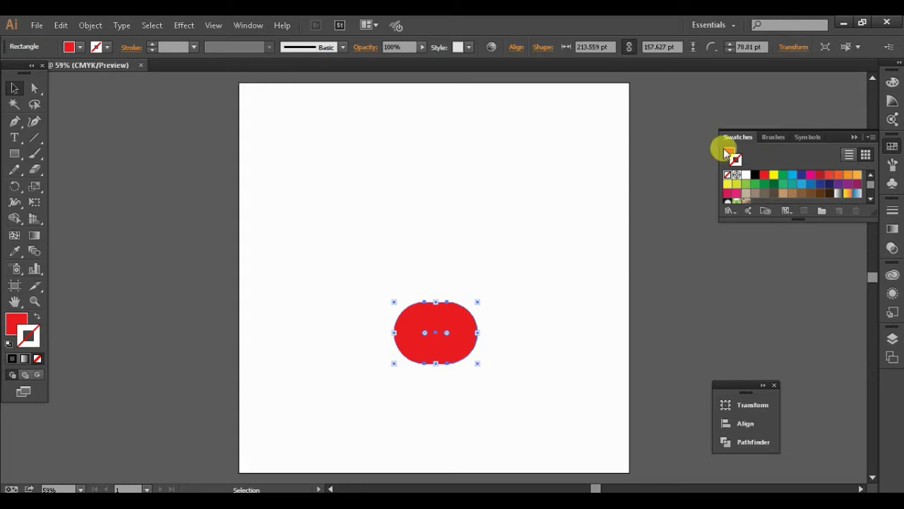
# - Set the pill's fill to bright red and place a copy to its upper right
pyautogui.click(383, 186)
pyautogui.click(593, 173)
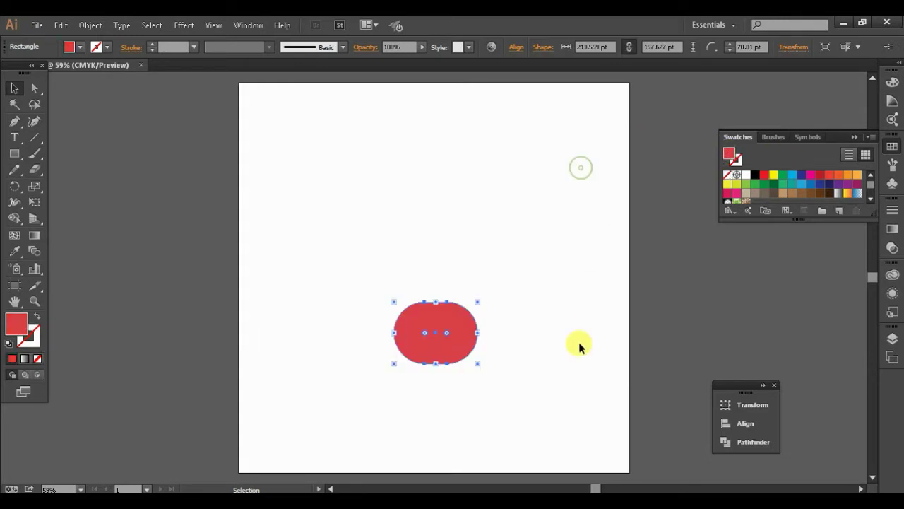
pyautogui.click(579, 345)
pyautogui.click(460, 341)
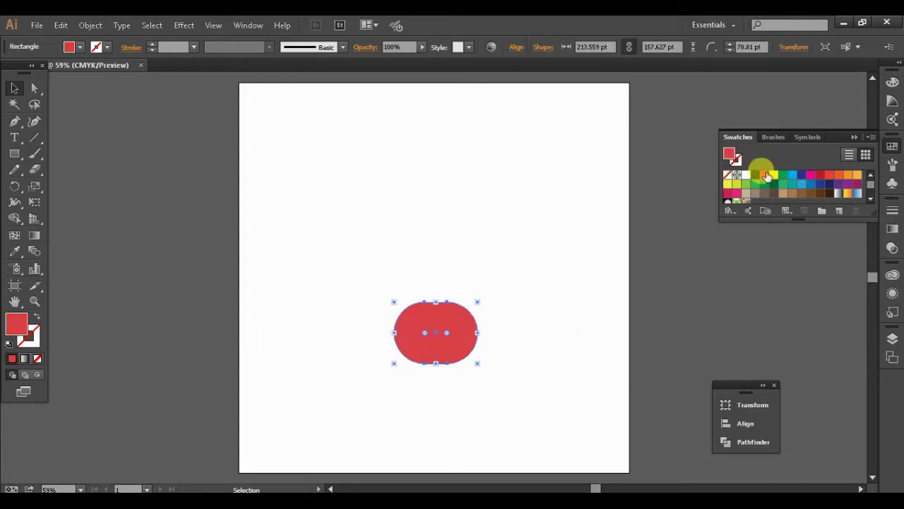
pyautogui.click(767, 176)
pyautogui.moveTo(454, 267); pyautogui.dragTo(592, 266)
# - Overlap two pill copies and use Pathfinder Minus Front to cut out a crescent
pyautogui.moveTo(449, 284)
pyautogui.mouseDown()
pyautogui.moveTo(586, 263)
pyautogui.moveTo(587, 271)
pyautogui.mouseUp()
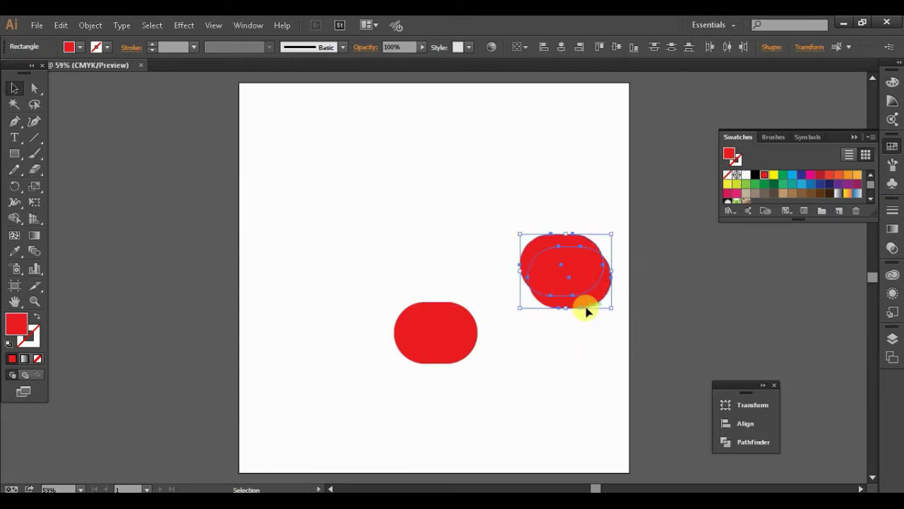
pyautogui.click(597, 362)
pyautogui.click(567, 267)
pyautogui.click(586, 347)
pyautogui.click(575, 293)
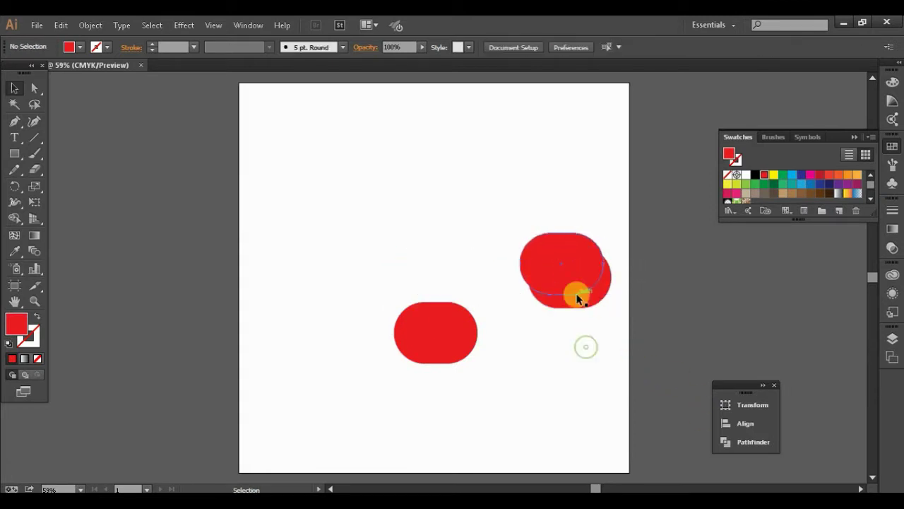
pyautogui.click(773, 443)
pyautogui.click(594, 424)
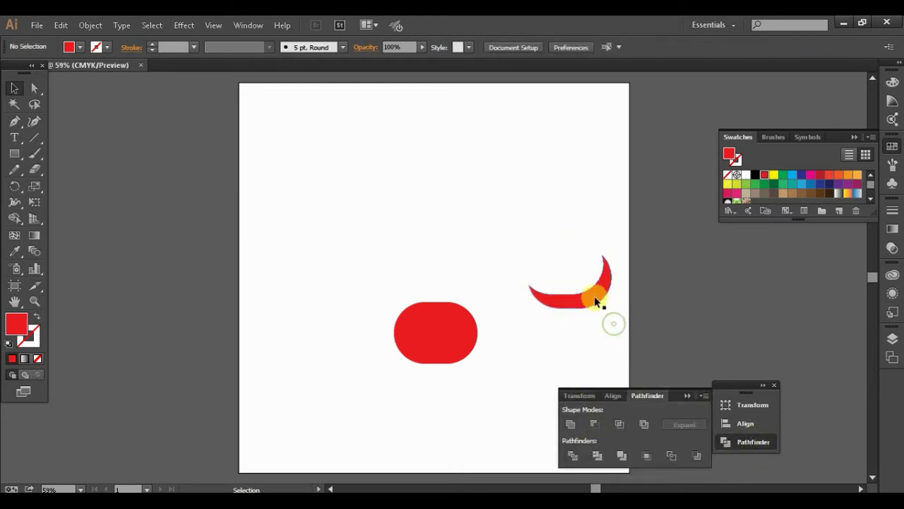
# - Colour the crescent darker red (C42330) and place it on the bulb's lower right
pyautogui.doubleClick(730, 157)
pyautogui.click(417, 208)
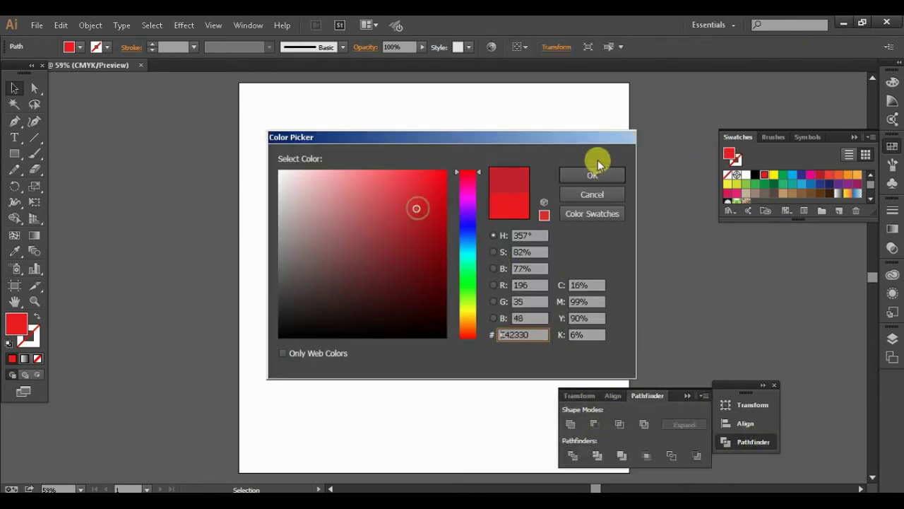
pyautogui.click(597, 162)
pyautogui.moveTo(602, 298); pyautogui.dragTo(467, 352)
pyautogui.click(487, 378)
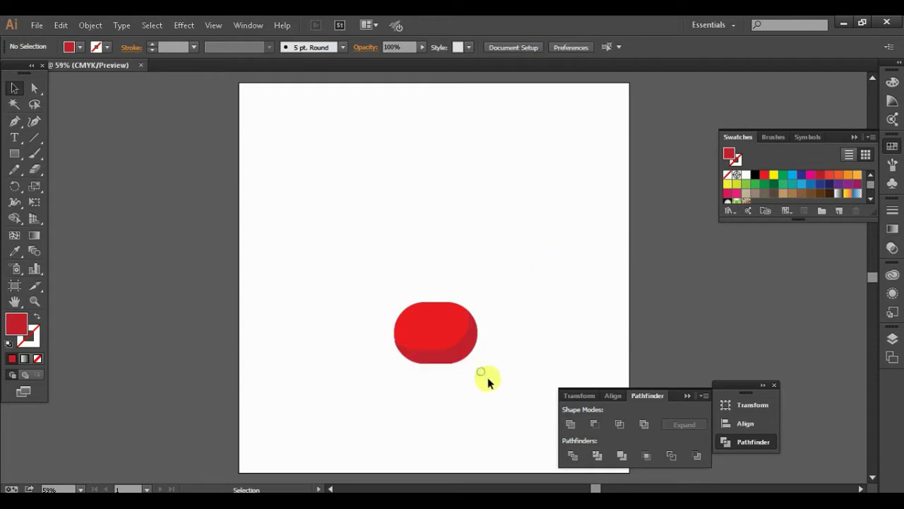
pyautogui.click(452, 355)
pyautogui.click(483, 395)
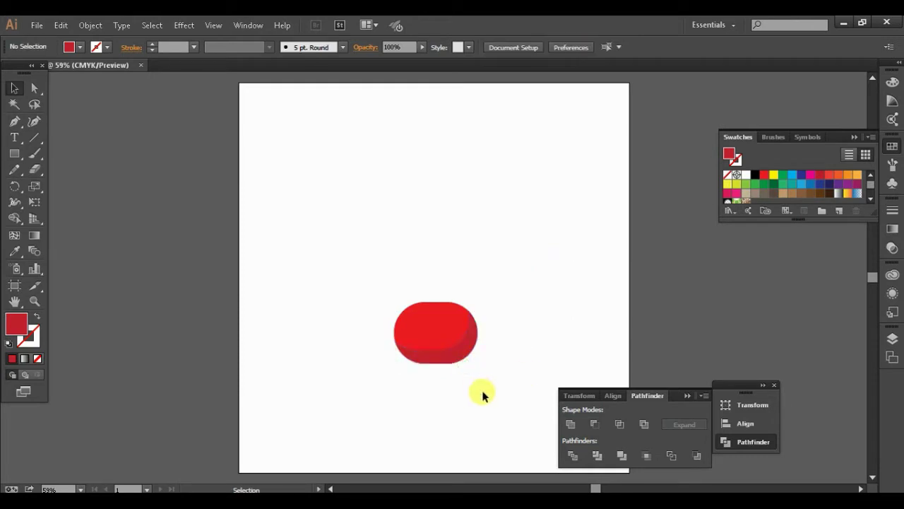
# - Make an unfilled copy of the bulb with a dark navy outline
pyautogui.click(451, 347)
pyautogui.moveTo(462, 332)
pyautogui.mouseDown()
pyautogui.moveTo(490, 262)
pyautogui.moveTo(526, 251)
pyautogui.mouseUp()
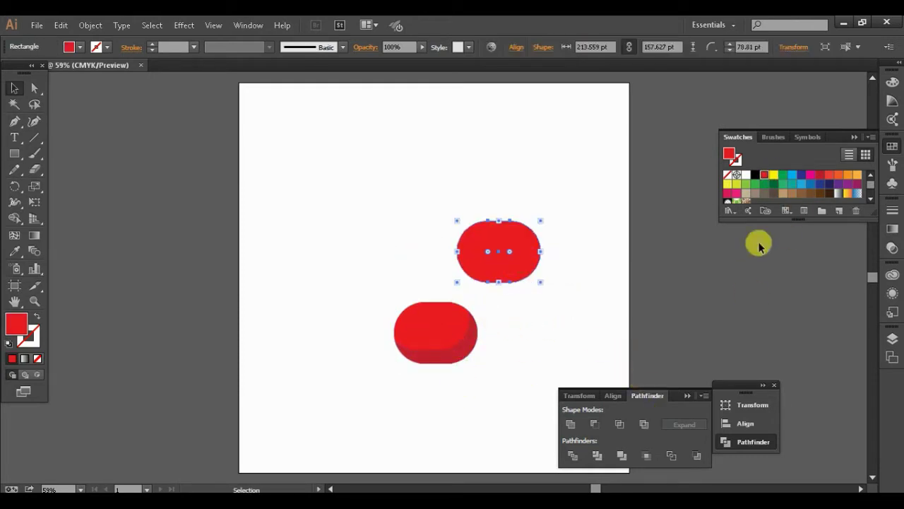
pyautogui.click(729, 174)
pyautogui.doubleClick(736, 160)
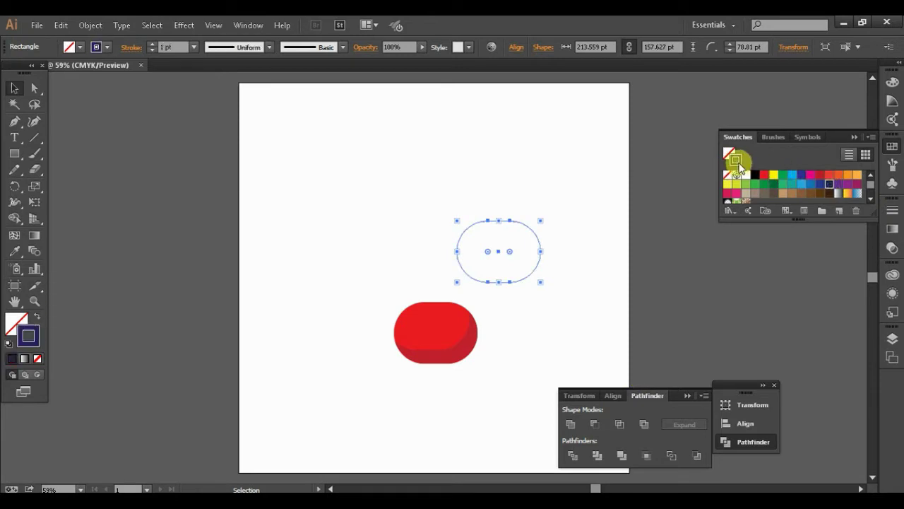
pyautogui.click(384, 301)
pyautogui.click(592, 175)
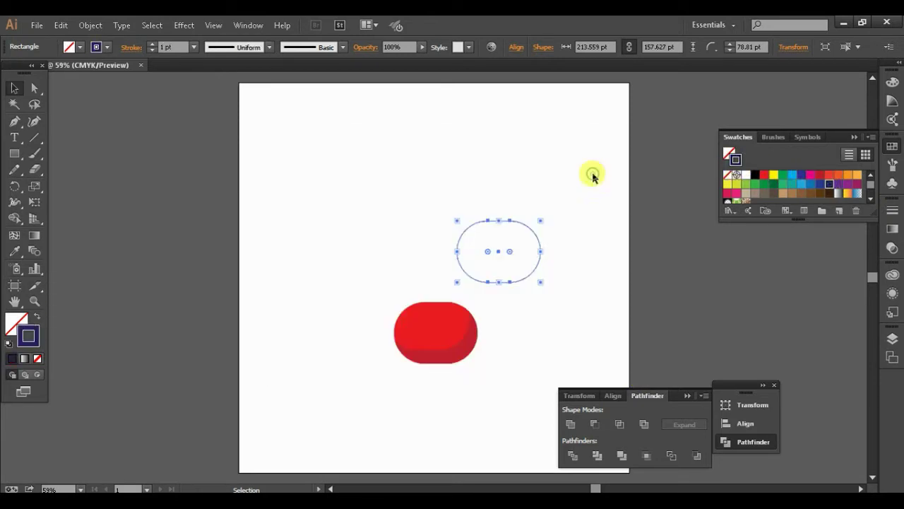
# - Set the navy outline to 10 pt and align it over the red bulb
pyautogui.click(193, 46)
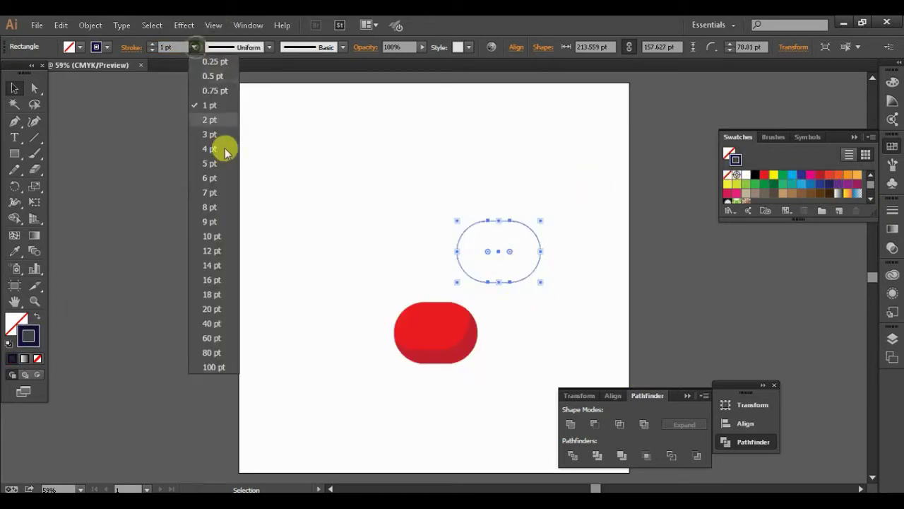
pyautogui.click(209, 206)
pyautogui.click(194, 46)
pyautogui.click(211, 236)
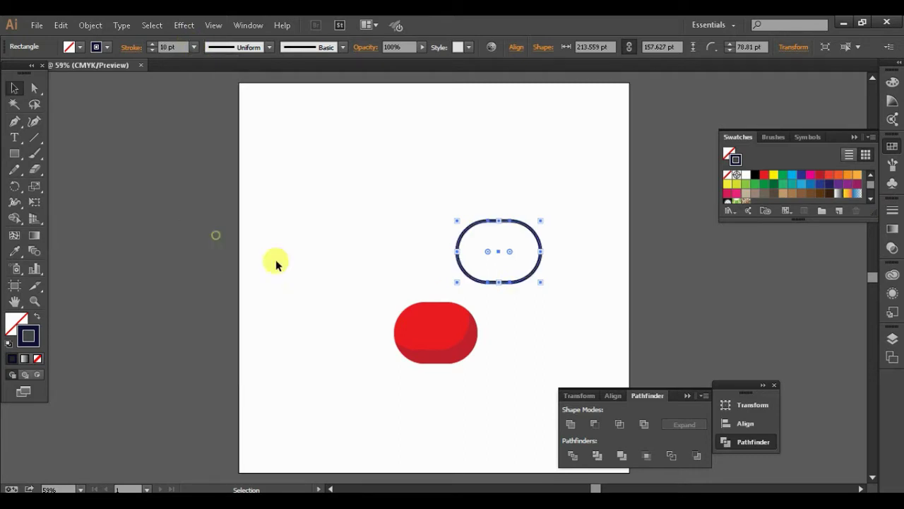
pyautogui.moveTo(526, 278)
pyautogui.mouseDown()
pyautogui.moveTo(461, 364)
pyautogui.moveTo(472, 269)
pyautogui.mouseUp()
pyautogui.click(488, 368)
# - Delete the outline copy's lower and right anchors, leaving a short left curve
pyautogui.click(430, 304)
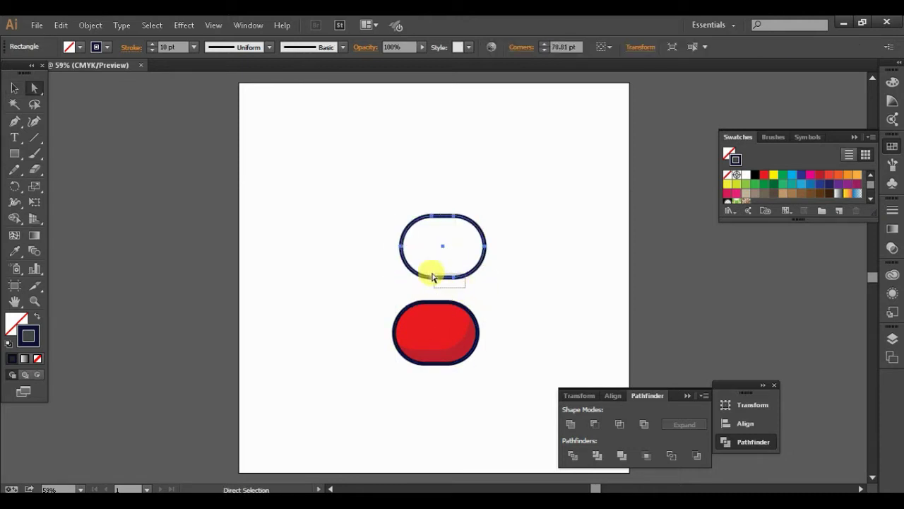
pyautogui.press('a')
pyautogui.moveTo(494, 297); pyautogui.dragTo(385, 268)
pyautogui.press('Delete')
pyautogui.moveTo(500, 255)
pyautogui.mouseDown()
pyautogui.moveTo(445, 199)
pyautogui.moveTo(404, 315)
pyautogui.moveTo(426, 313)
pyautogui.mouseUp()
pyautogui.press('Delete')
# - Make the left arc a white 8 pt stroke at 80% opacity on the bulb's upper left
pyautogui.click(744, 177)
pyautogui.press('v')
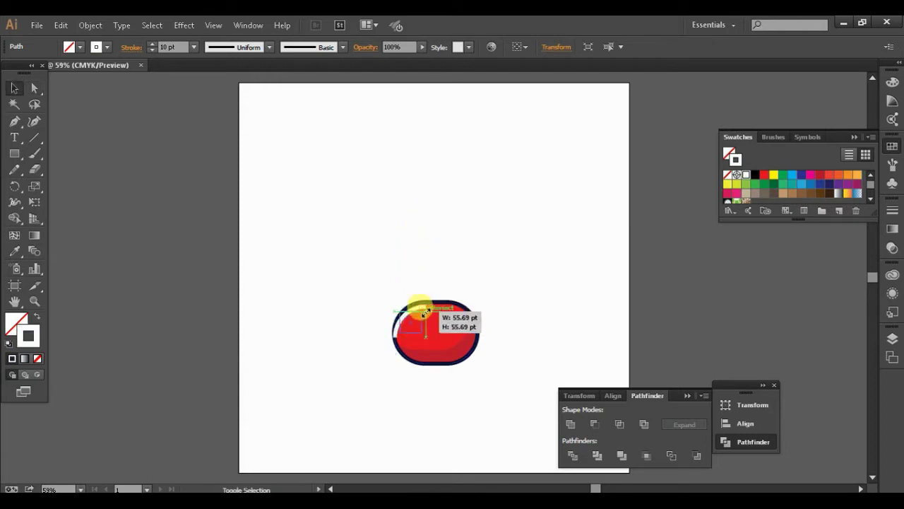
pyautogui.click(436, 313)
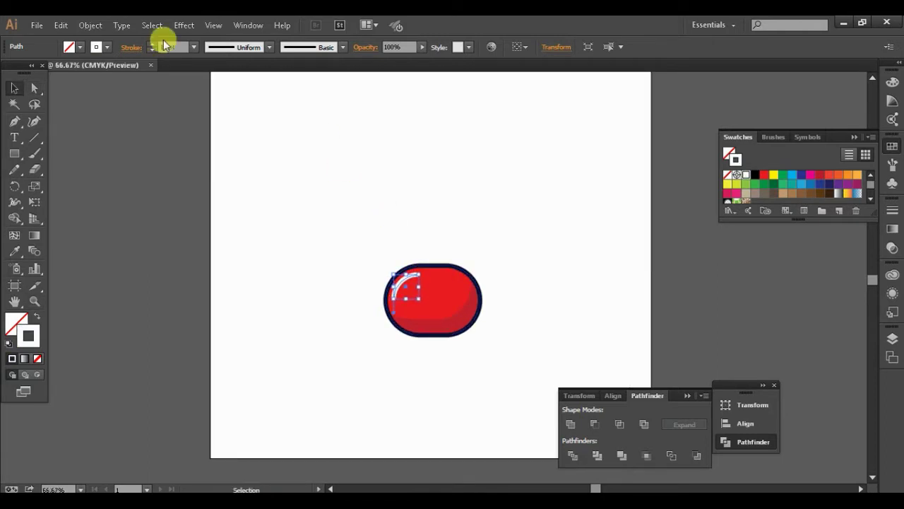
pyautogui.click(194, 47)
pyautogui.click(233, 207)
pyautogui.click(392, 47)
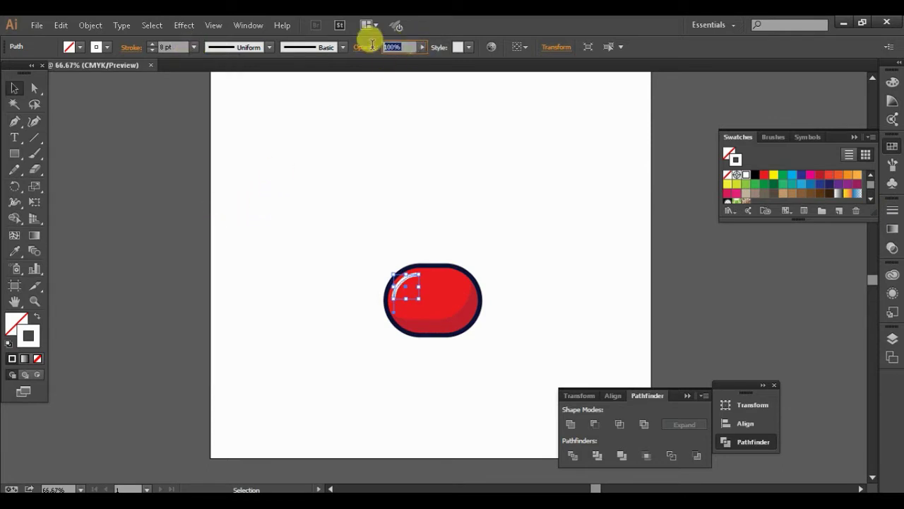
pyautogui.write('81')
pyautogui.write('80')
pyautogui.press('Return')
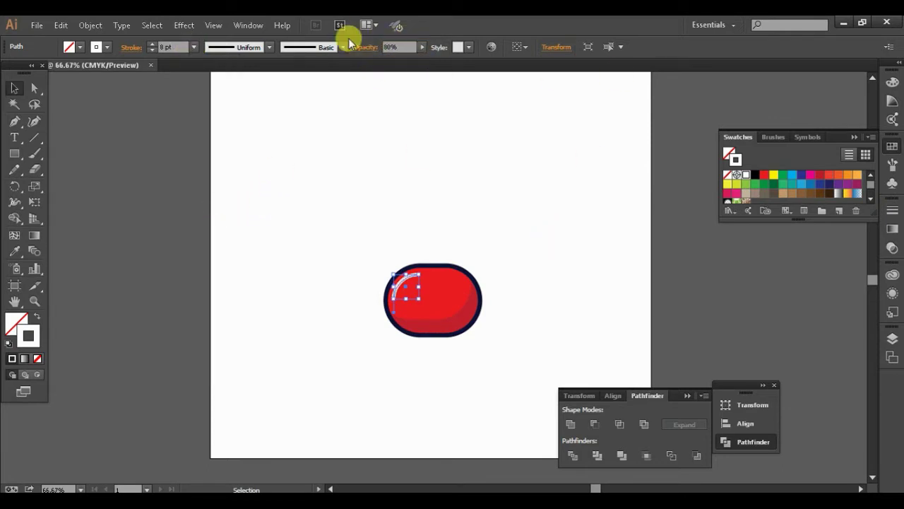
pyautogui.click(525, 256)
pyautogui.hotkey('ctrl', '-')
pyautogui.hotkey('ctrl', '+')
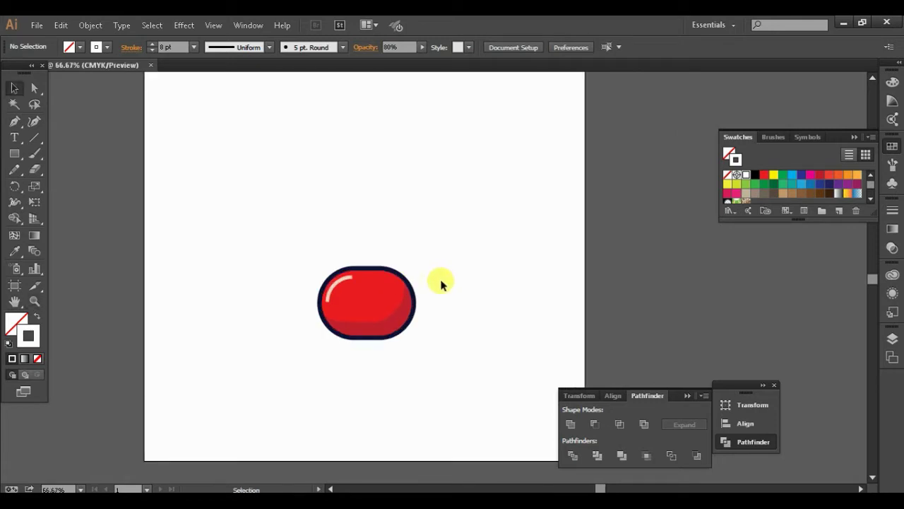
# - Draw three straight horizontal lines of varying length across the bulb
pyautogui.press('p')
pyautogui.click(364, 288)
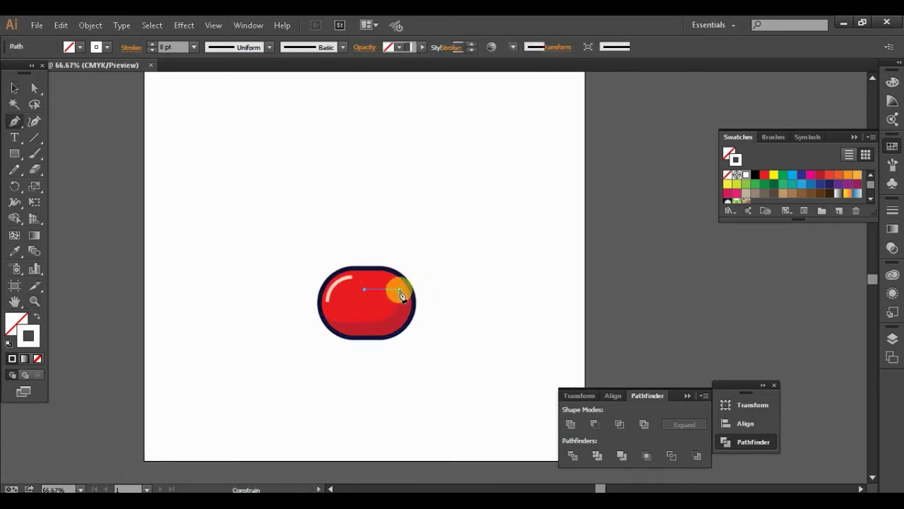
pyautogui.click(400, 290)
pyautogui.click(352, 308)
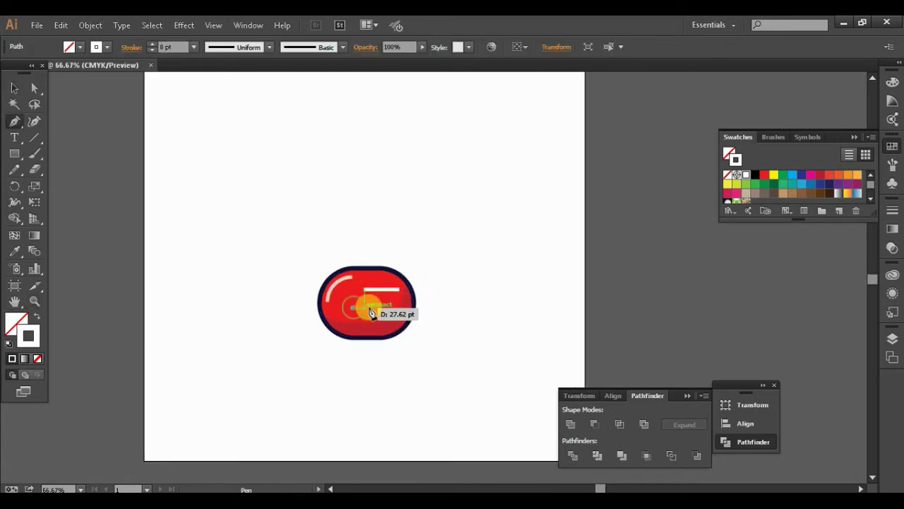
pyautogui.click(406, 308)
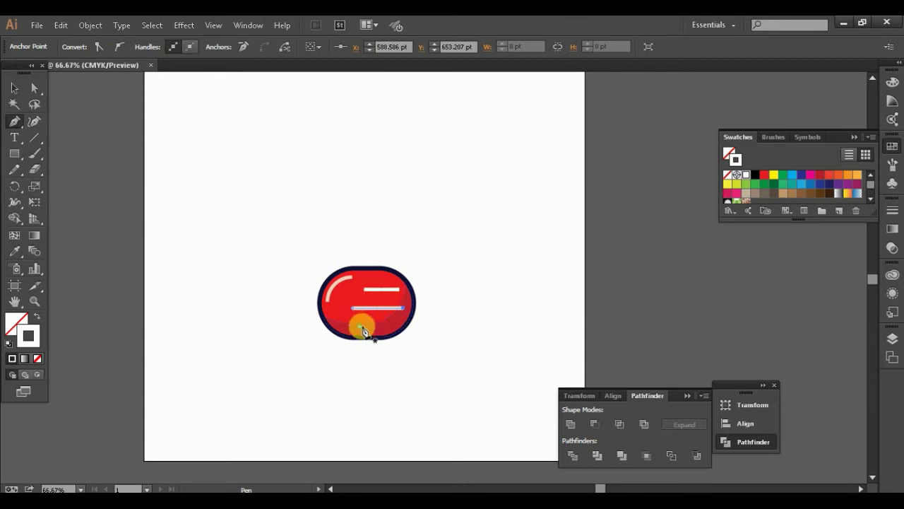
pyautogui.click(362, 328)
pyautogui.click(393, 328)
# - Break the lines into short dashes by adding and deleting anchor points
pyautogui.press('v')
pyautogui.hotkey('ctrl', '1')
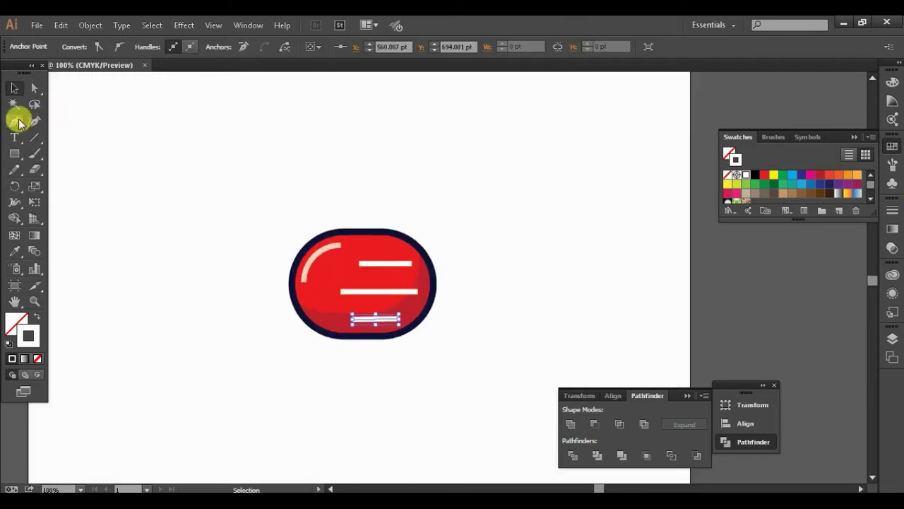
pyautogui.click(17, 121)
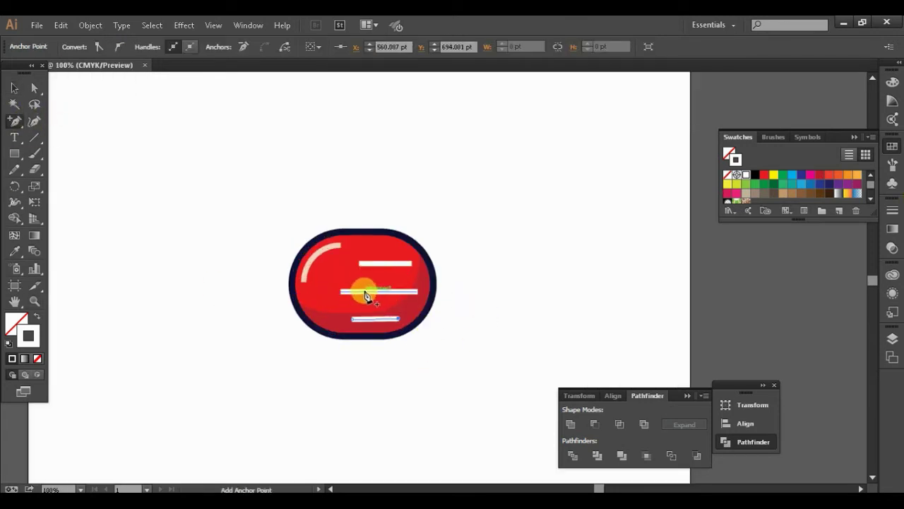
pyautogui.press('Delete')
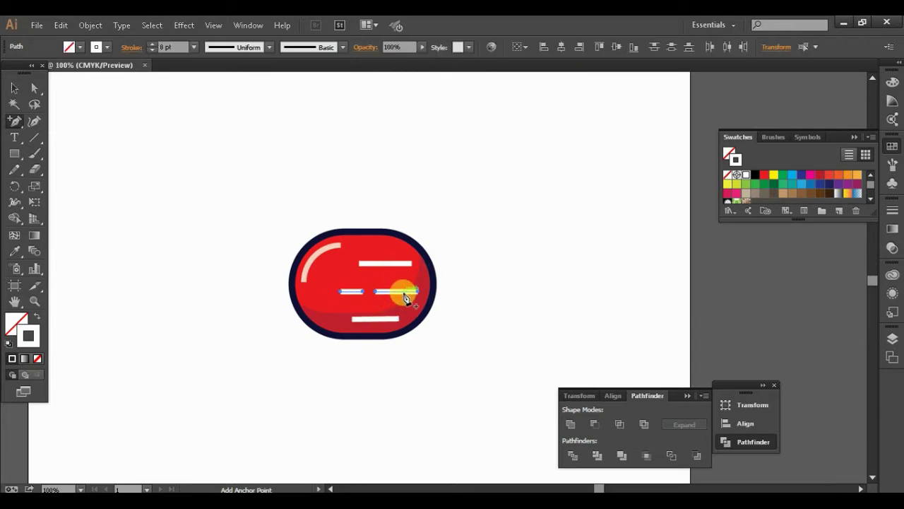
pyautogui.click(403, 296)
pyautogui.press('Delete')
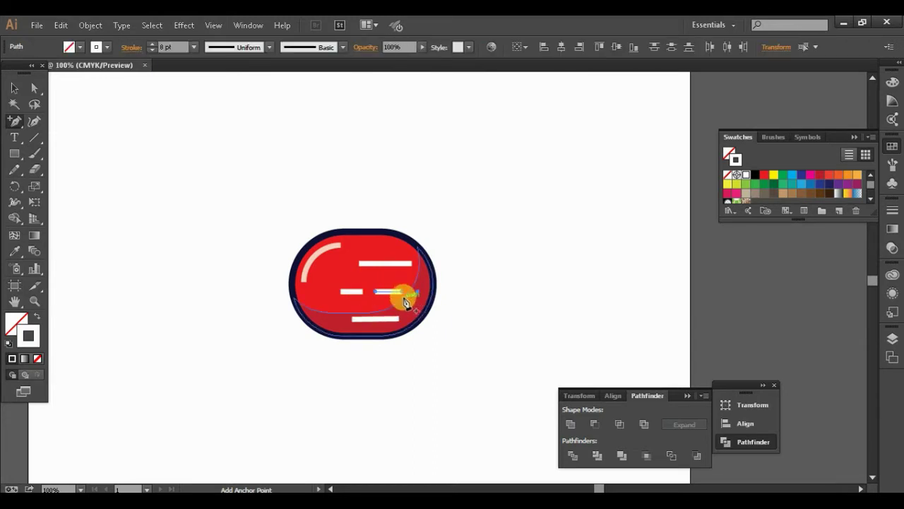
pyautogui.click(408, 304)
pyautogui.hotkey('ctrl', '+')
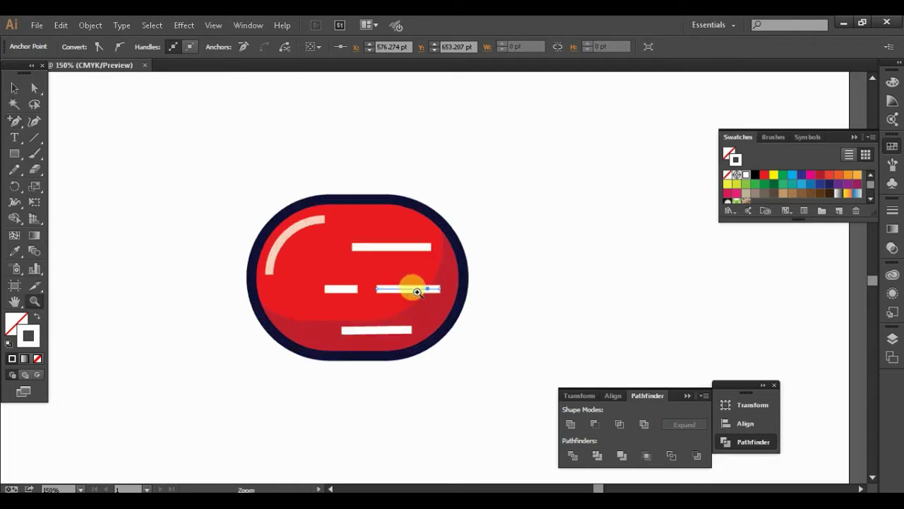
pyautogui.click(429, 291)
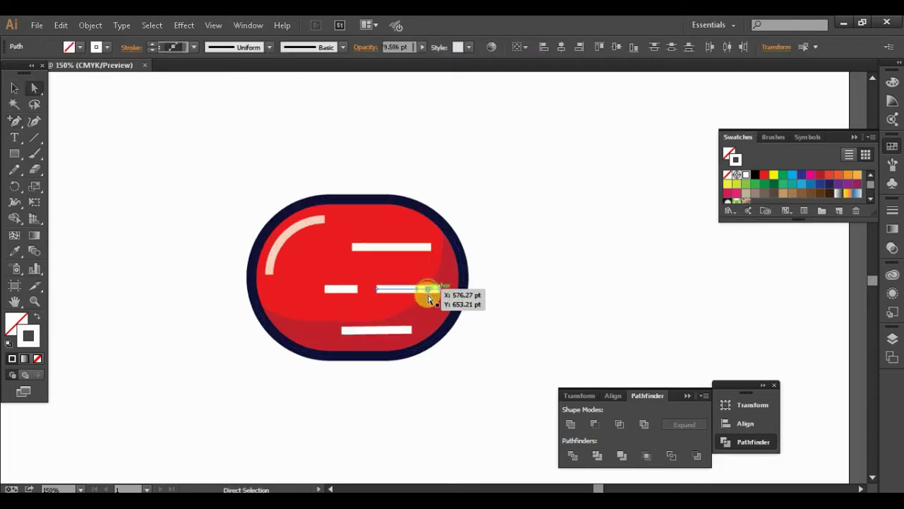
pyautogui.click(391, 329)
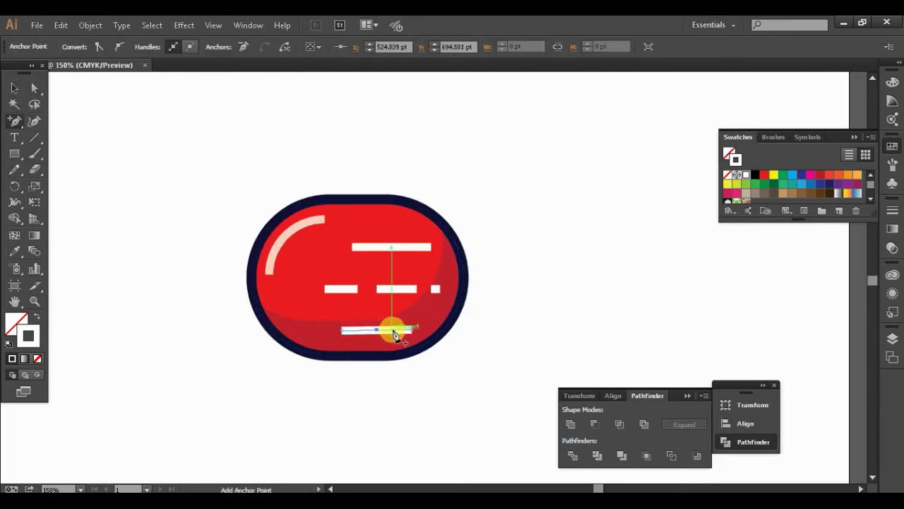
pyautogui.press('v')
pyautogui.hotkey('ctrl', '-')
# - Give all the dashes the bulb's dark navy stroke at 8 pt weight
pyautogui.click(429, 317)
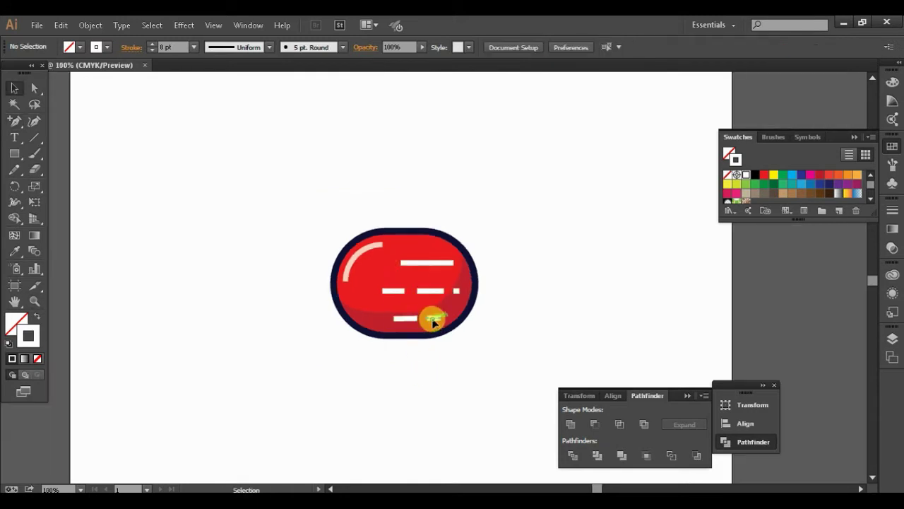
pyautogui.keyDown('shift'); pyautogui.click(402, 289); pyautogui.keyUp('shift')
pyautogui.keyDown('shift'); pyautogui.click(427, 262); pyautogui.keyUp('shift')
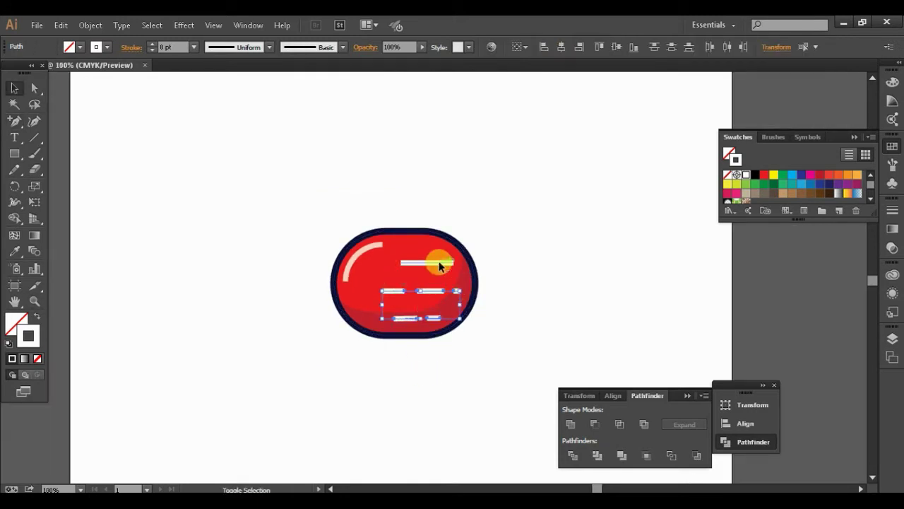
pyautogui.press('i')
pyautogui.click(467, 251)
pyautogui.click(194, 47)
pyautogui.click(210, 207)
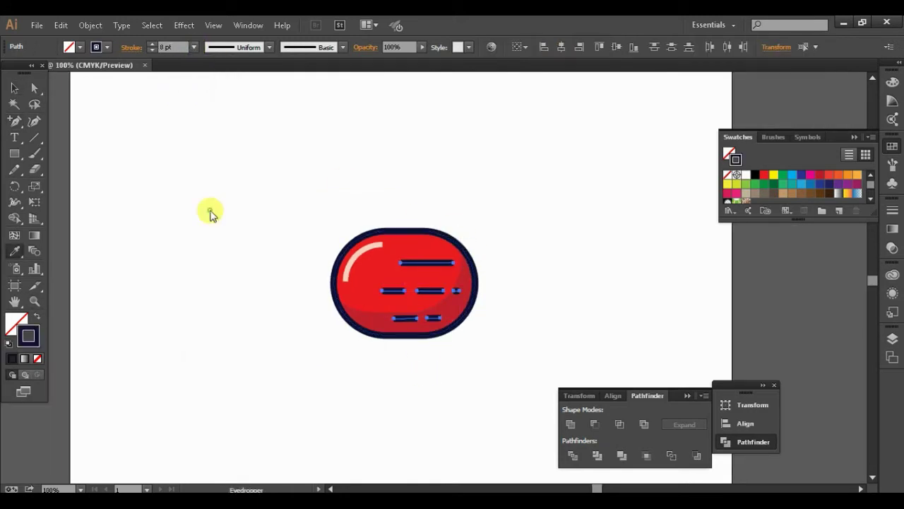
pyautogui.click(485, 208)
pyautogui.press('z')
pyautogui.hotkey('ctrl', '-')
pyautogui.hotkey('ctrl', '-')
# - Move the bulb lower, group its parts, and draw a tall ellipse above it
pyautogui.press('v')
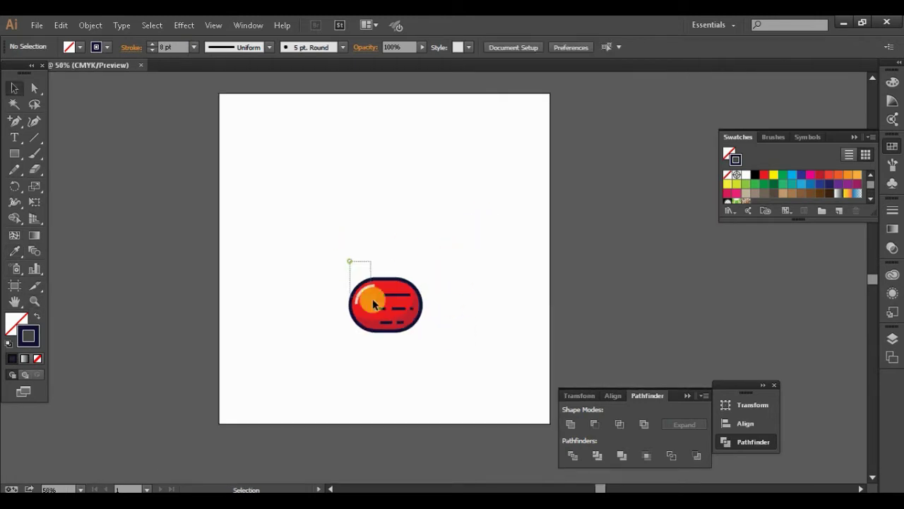
pyautogui.moveTo(384, 303); pyautogui.dragTo(390, 346)
pyautogui.rightClick(389, 346)
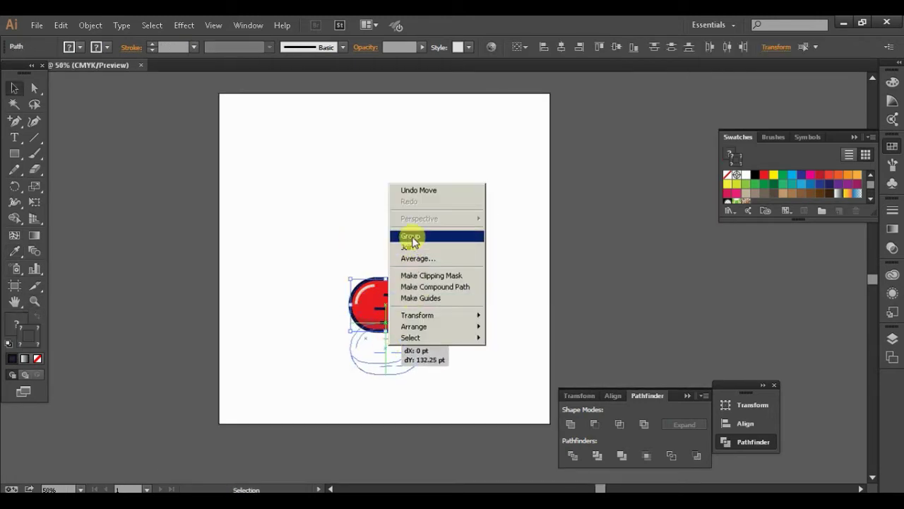
pyautogui.click(327, 198)
pyautogui.press('l')
pyautogui.moveTo(388, 145)
pyautogui.mouseDown()
pyautogui.moveTo(421, 298)
pyautogui.moveTo(393, 221)
pyautogui.mouseUp()
pyautogui.press('v')
pyautogui.click(383, 277)
# - Draw a narrow stem rectangle on the bulb and fill it with the bulb's red
pyautogui.press('m')
pyautogui.moveTo(379, 289); pyautogui.dragTo(396, 323)
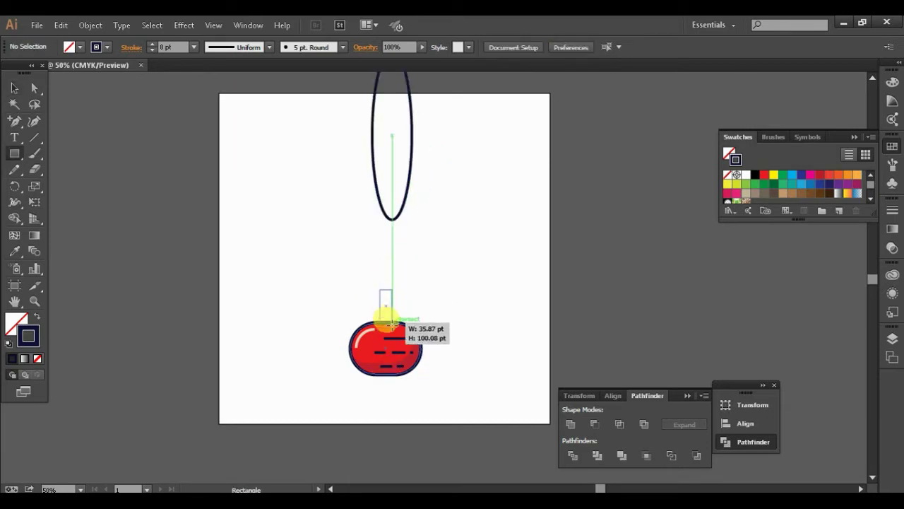
pyautogui.hotkey('ctrl', '+')
pyautogui.press('i')
pyautogui.click(398, 323)
pyautogui.press('v')
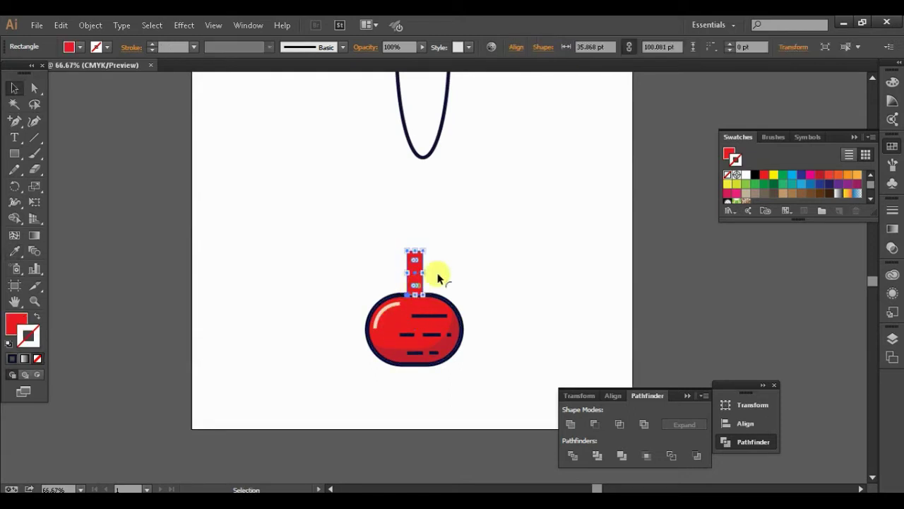
# - Add a shorter dark-red copy on top of the stem for shading
pyautogui.moveTo(420, 274)
pyautogui.mouseDown()
pyautogui.moveTo(468, 265)
pyautogui.moveTo(431, 277)
pyautogui.moveTo(490, 282)
pyautogui.moveTo(392, 298)
pyautogui.mouseUp()
pyautogui.click(426, 319)
pyautogui.hotkey('ctrl', '+')
pyautogui.keyDown('shift'); pyautogui.click(474, 276); pyautogui.keyUp('shift')
pyautogui.moveTo(438, 316); pyautogui.dragTo(331, 243)
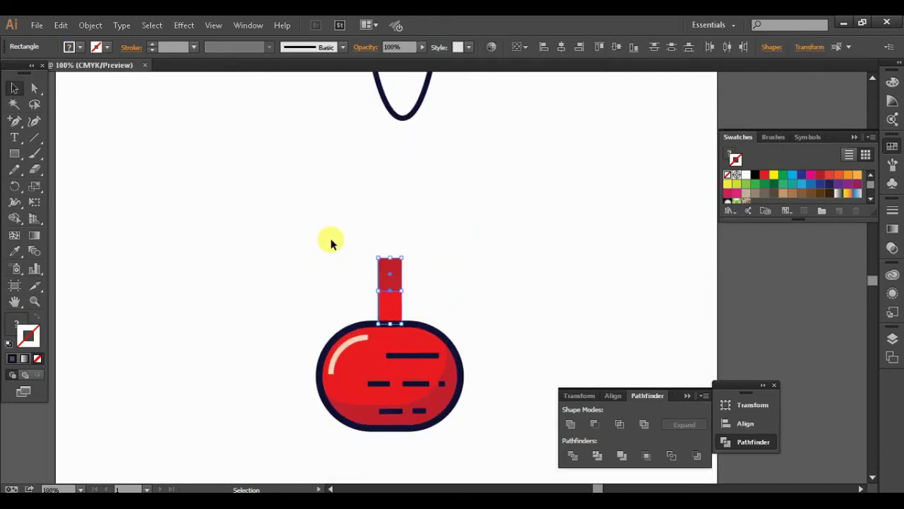
pyautogui.click(494, 296)
# - Overlay an outline-only copy of the stem to give it a dark navy outline
pyautogui.click(390, 304)
pyautogui.moveTo(379, 325)
pyautogui.mouseDown()
pyautogui.moveTo(420, 313)
pyautogui.moveTo(397, 311)
pyautogui.mouseUp()
pyautogui.hotkey('shift', 'x')
pyautogui.click(471, 294)
pyautogui.press('z')
pyautogui.keyDown('alt'); pyautogui.click(430, 276); pyautogui.keyUp('alt')
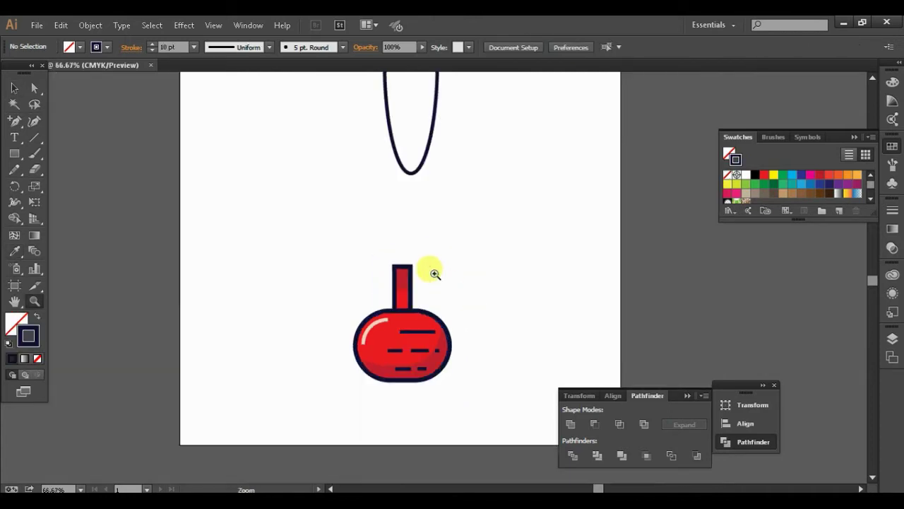
pyautogui.keyDown('alt'); pyautogui.click(443, 258); pyautogui.keyUp('alt')
pyautogui.click(446, 277)
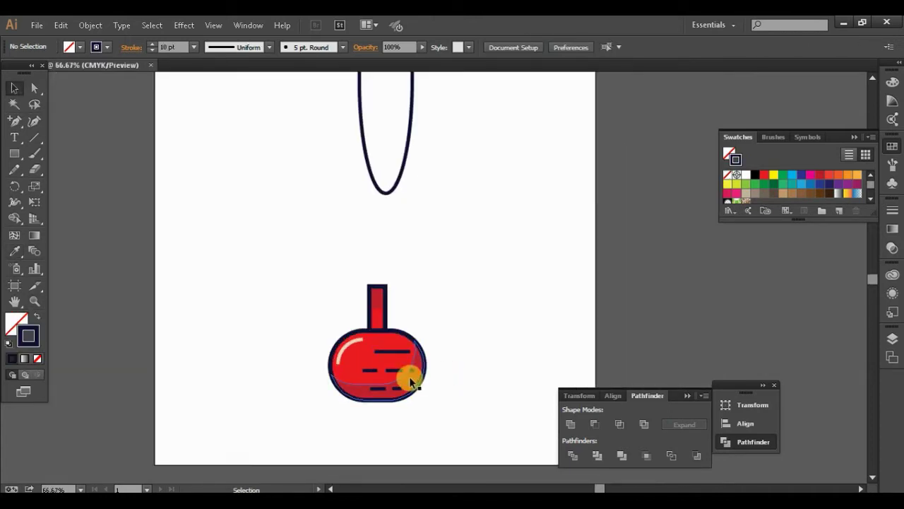
pyautogui.keyDown('ctrl'); pyautogui.click(409, 375); pyautogui.keyUp('ctrl')
# - Move the tall ellipse down onto the stem and give it the bulb's navy outline
pyautogui.keyDown('ctrl'); pyautogui.click(343, 312); pyautogui.keyUp('ctrl')
pyautogui.press('v')
pyautogui.hotkey('ctrl', '-')
pyautogui.moveTo(414, 199); pyautogui.dragTo(416, 271)
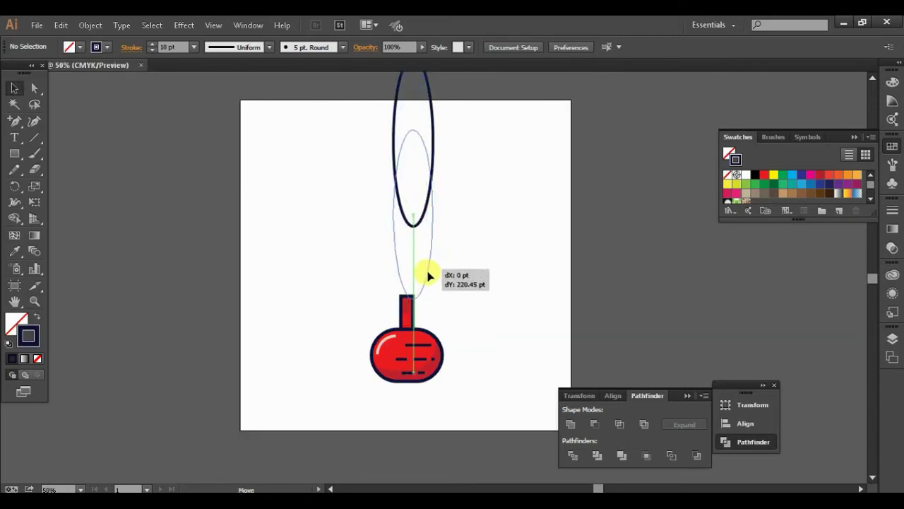
pyautogui.press('i')
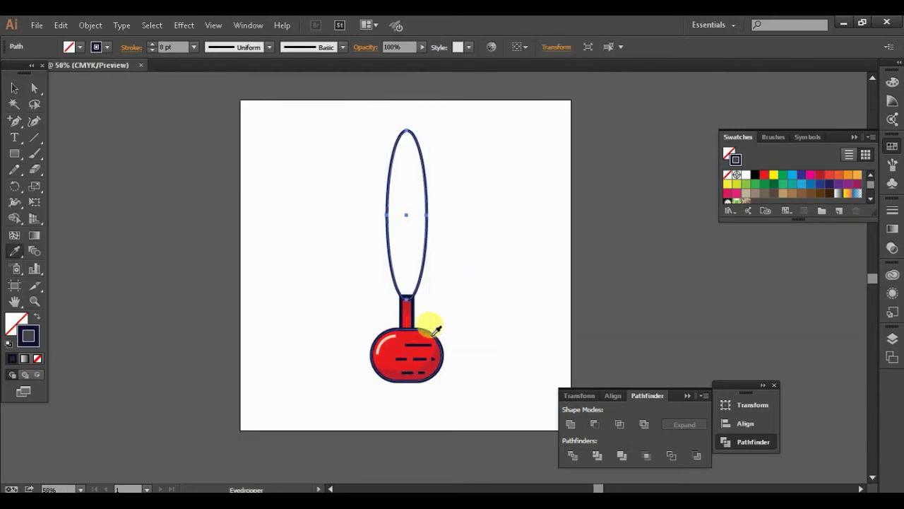
pyautogui.click(429, 322)
# - Copy the ellipse to the right of the stem as a green-filled shape with no outline
pyautogui.press('v')
pyautogui.moveTo(455, 213)
pyautogui.mouseDown()
pyautogui.moveTo(483, 276)
pyautogui.moveTo(536, 210)
pyautogui.mouseUp()
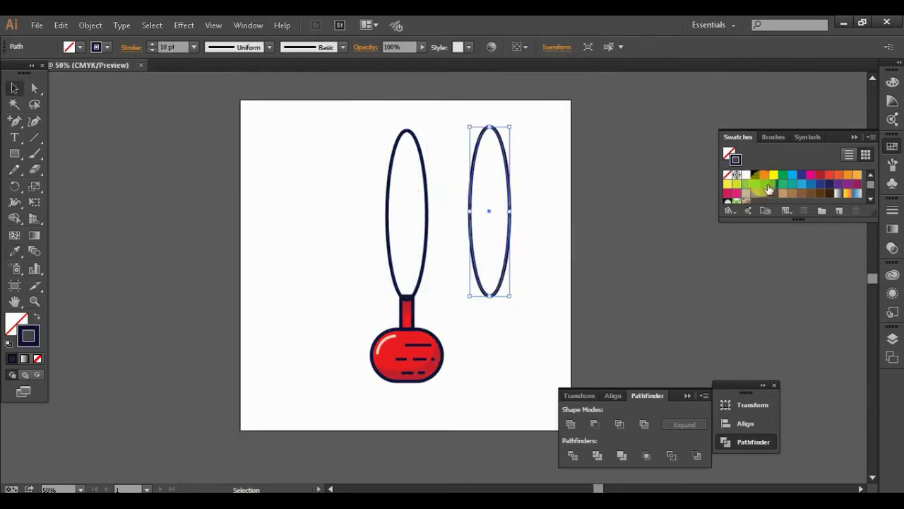
pyautogui.click(727, 175)
pyautogui.click(755, 184)
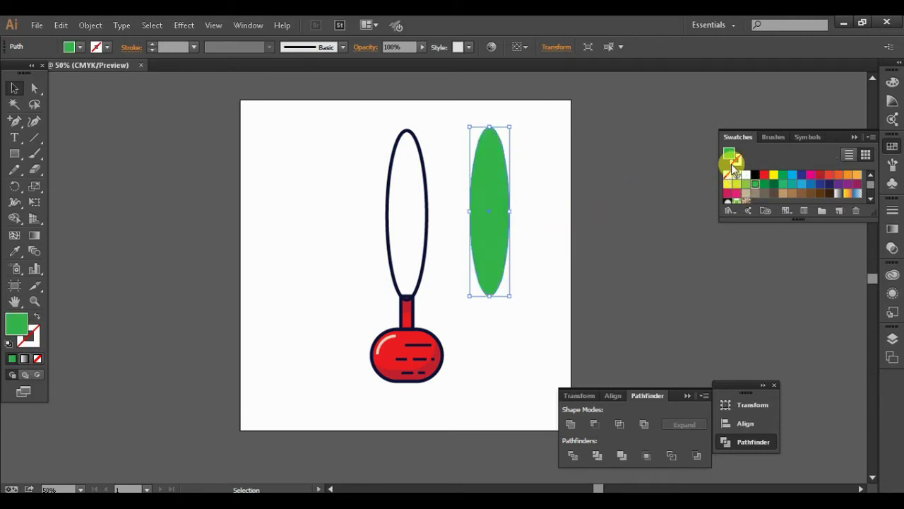
pyautogui.click(551, 242)
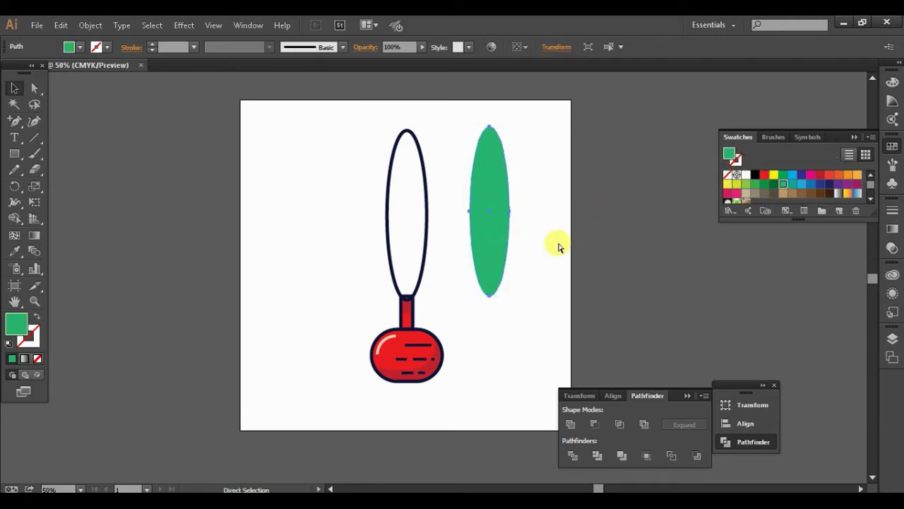
# - Cut an offset copy with Minus Front into a darker green crescent on the green ellipse's edge
pyautogui.moveTo(612, 258)
pyautogui.mouseDown()
pyautogui.moveTo(519, 285)
pyautogui.moveTo(623, 243)
pyautogui.moveTo(621, 220)
pyautogui.mouseUp()
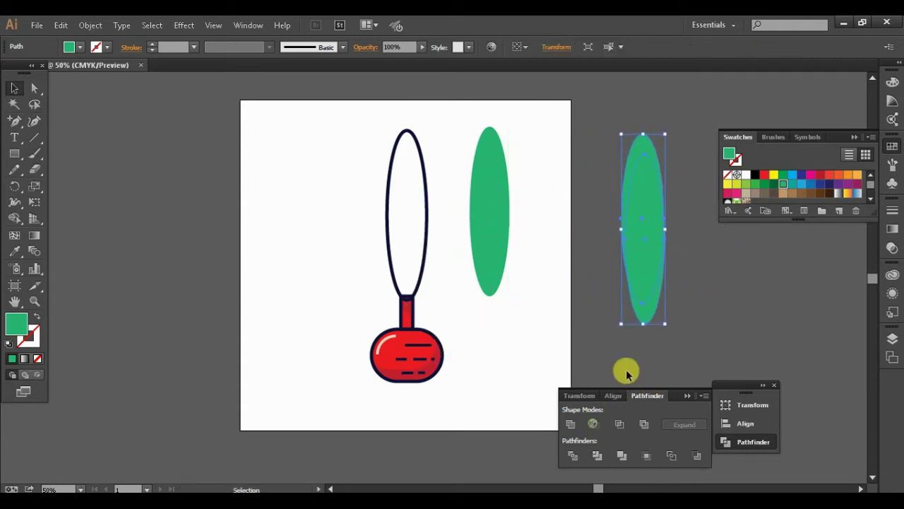
pyautogui.hotkey('ctrl', '8')
pyautogui.doubleClick(16, 324)
pyautogui.click(407, 255)
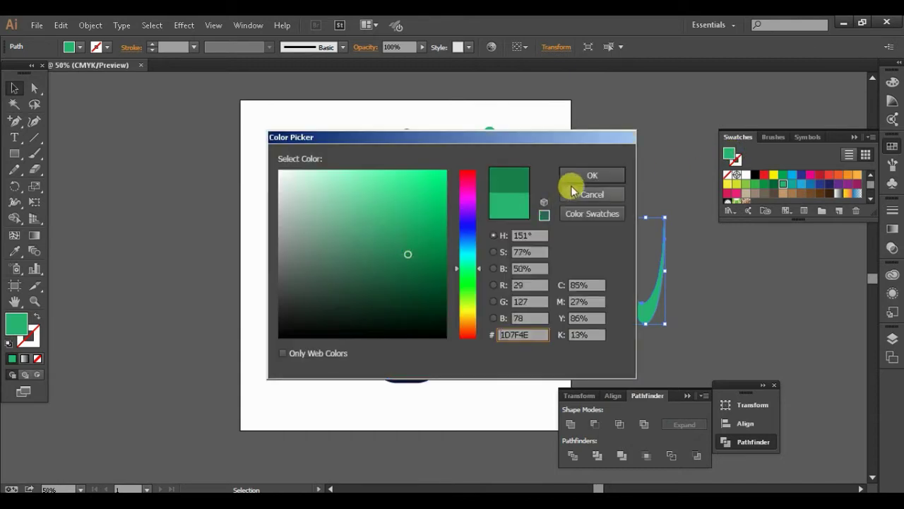
pyautogui.click(591, 174)
pyautogui.moveTo(657, 319)
pyautogui.mouseDown()
pyautogui.moveTo(492, 289)
pyautogui.moveTo(513, 295)
pyautogui.mouseUp()
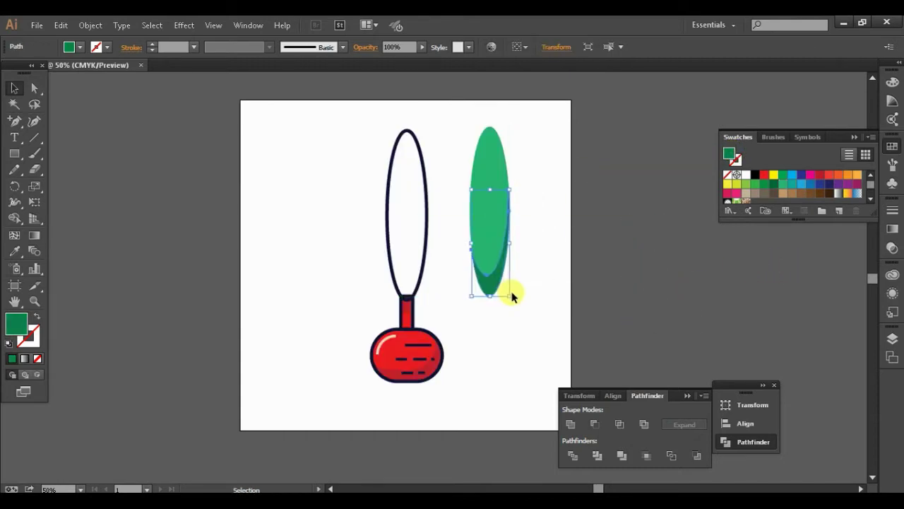
# - Change the crescent to green 1D7F4E, then move both green shapes into the outlined ellipse
pyautogui.click(494, 282)
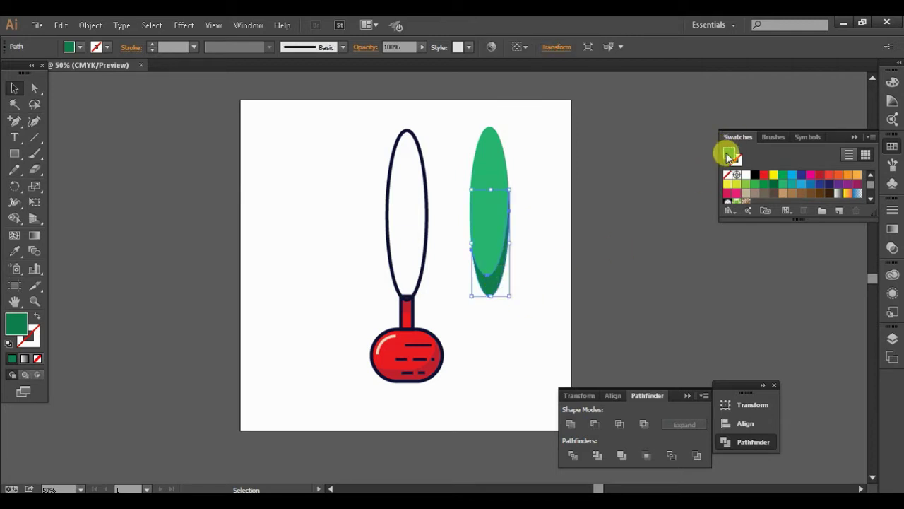
pyautogui.doubleClick(728, 157)
pyautogui.click(393, 237)
pyautogui.click(589, 174)
pyautogui.click(540, 208)
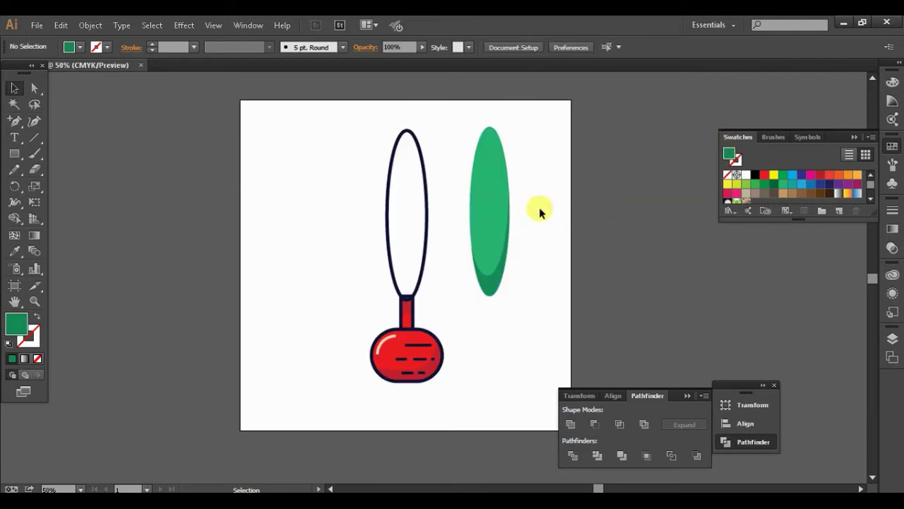
pyautogui.moveTo(524, 307); pyautogui.dragTo(460, 181)
pyautogui.moveTo(490, 246); pyautogui.dragTo(414, 258)
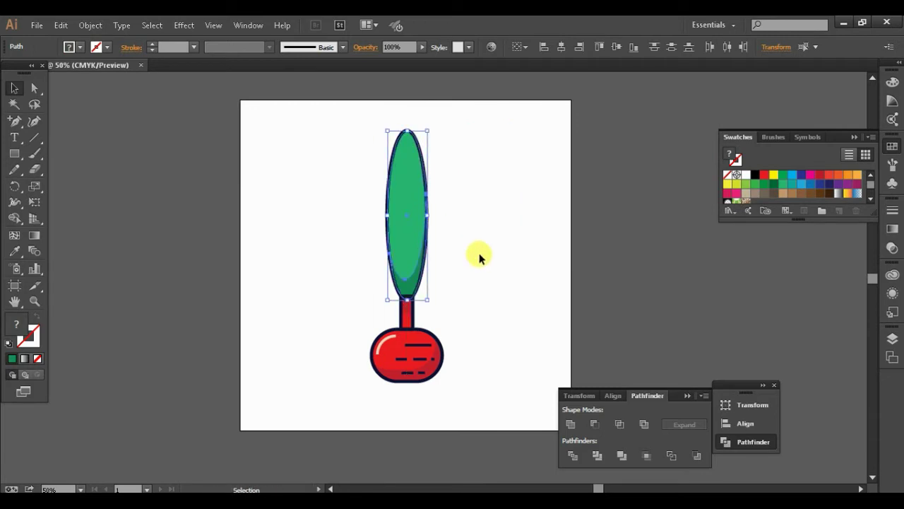
# - Stretch the green leaf down slightly so it meets the red stem
pyautogui.moveTo(435, 326); pyautogui.dragTo(384, 308)
pyautogui.click(464, 226)
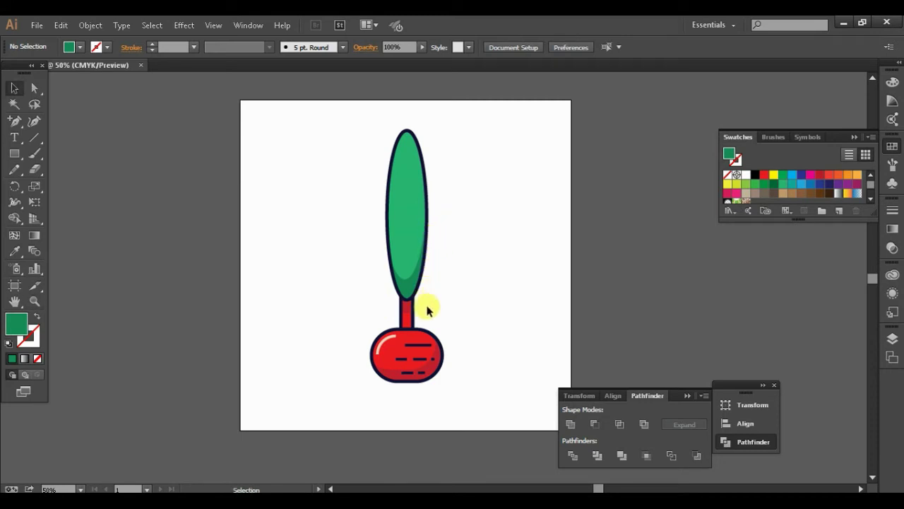
pyautogui.click(410, 314)
pyautogui.click(428, 282)
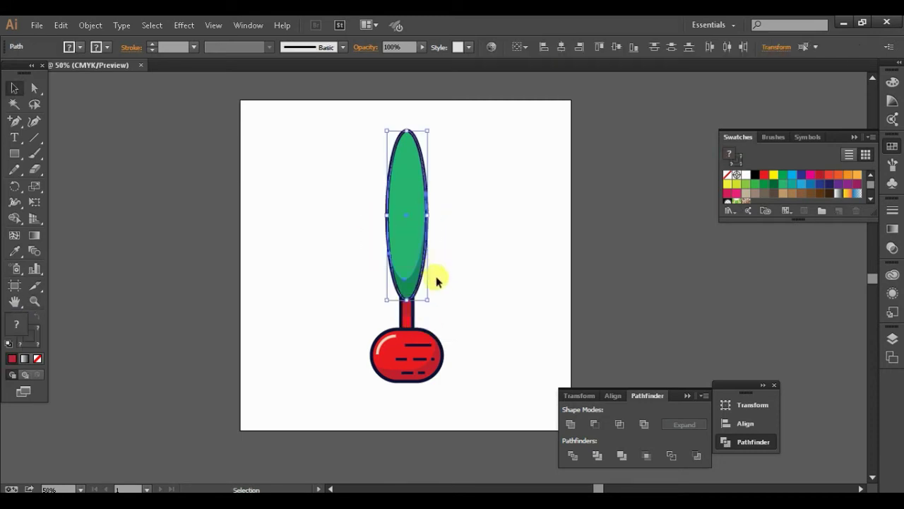
pyautogui.moveTo(407, 303); pyautogui.dragTo(407, 304)
pyautogui.click(445, 267)
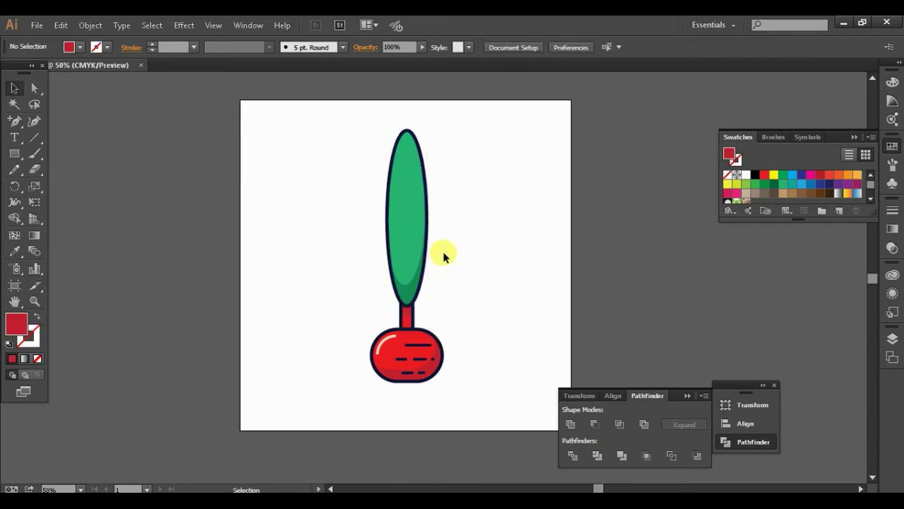
# - Draw a vertical centre vein down the leaf with the dashes' dark navy stroke
pyautogui.press('p')
pyautogui.moveTo(406, 130)
pyautogui.mouseDown()
pyautogui.moveTo(420, 297)
pyautogui.moveTo(407, 305)
pyautogui.mouseUp()
pyautogui.press('i')
pyautogui.click(427, 341)
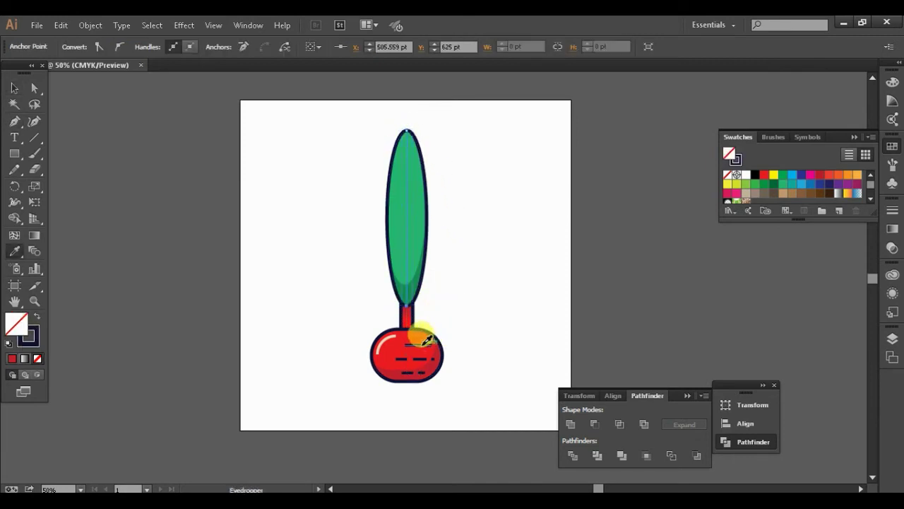
pyautogui.press('v')
pyautogui.click(441, 262)
# - Cut small gaps into the centre vein near the leaf's top
pyautogui.hotkey('ctrl', '=')
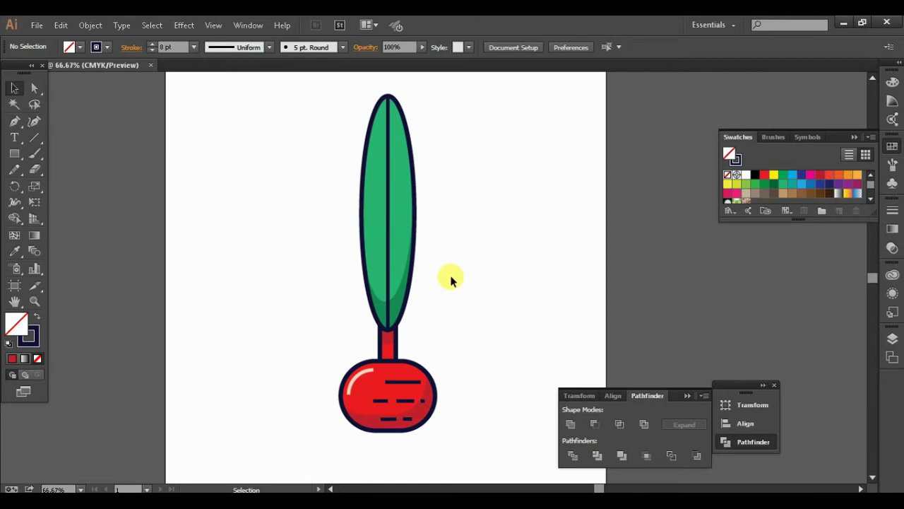
pyautogui.click(388, 234)
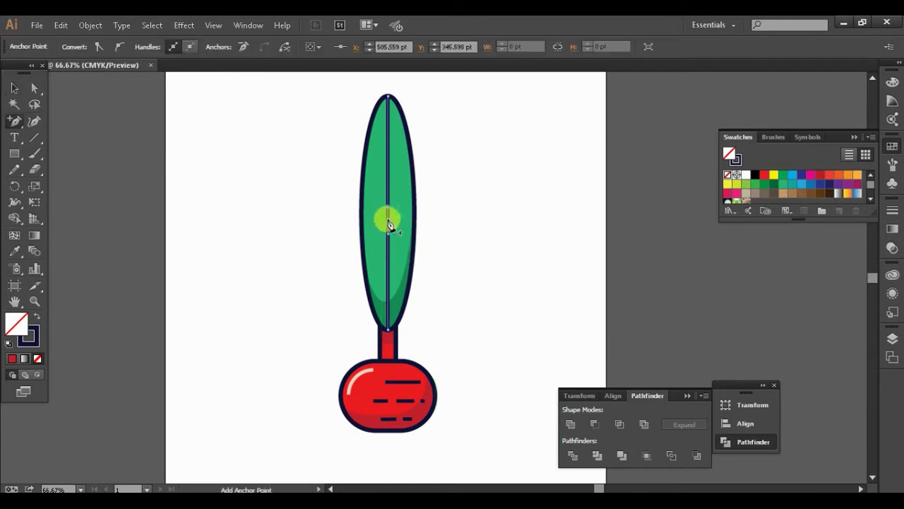
pyautogui.click(391, 200)
pyautogui.click(389, 137)
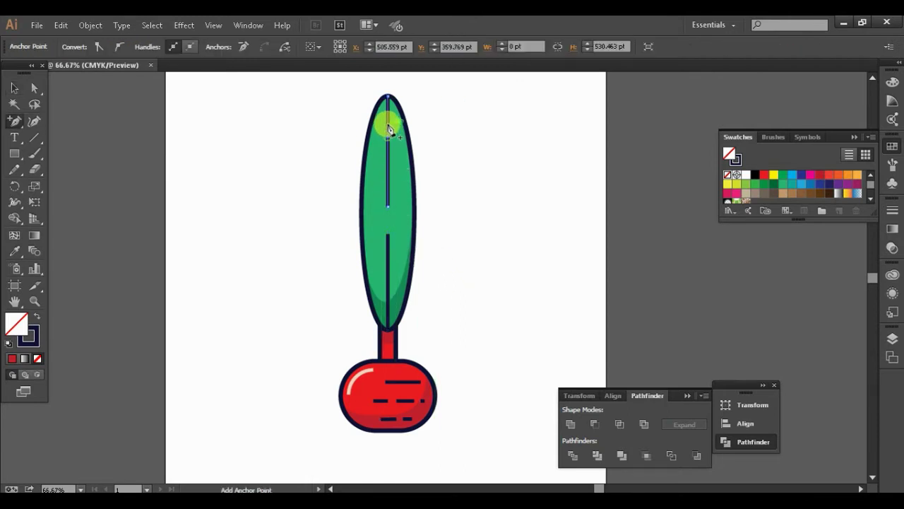
pyautogui.click(387, 118)
pyautogui.click(458, 205)
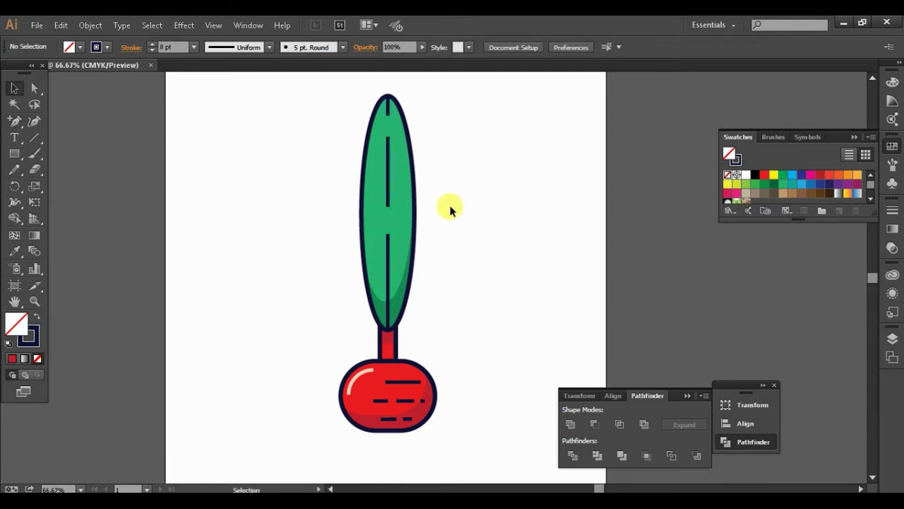
# - Draw two diagonal side veins branching off the upper part of the midrib
pyautogui.press('p')
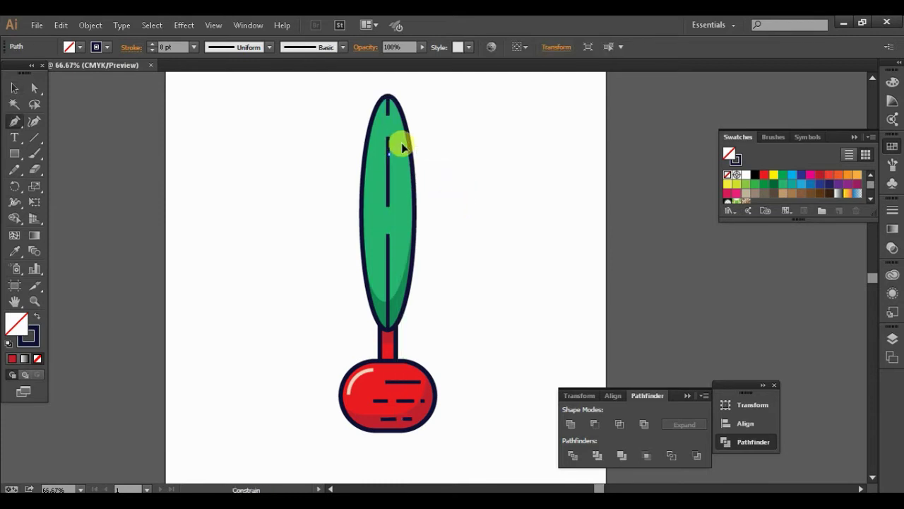
pyautogui.click(401, 143)
pyautogui.click(387, 185)
pyautogui.press('v')
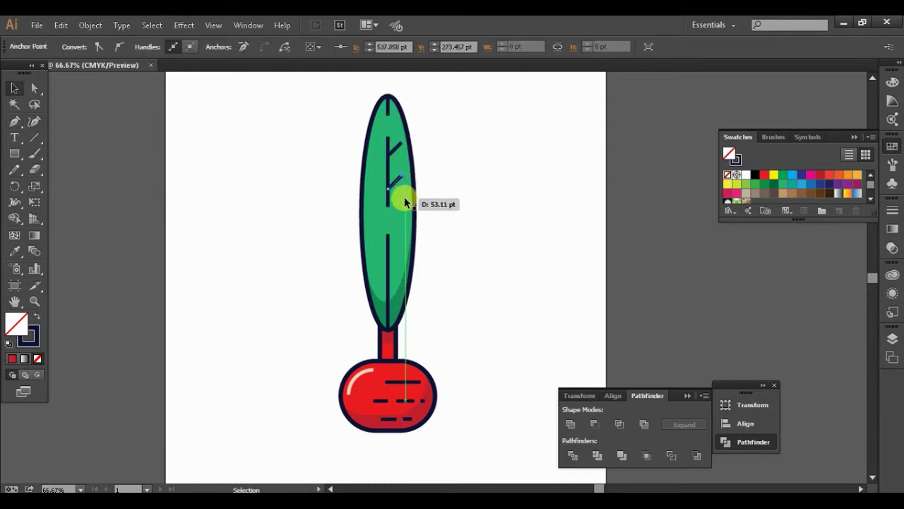
pyautogui.press('p')
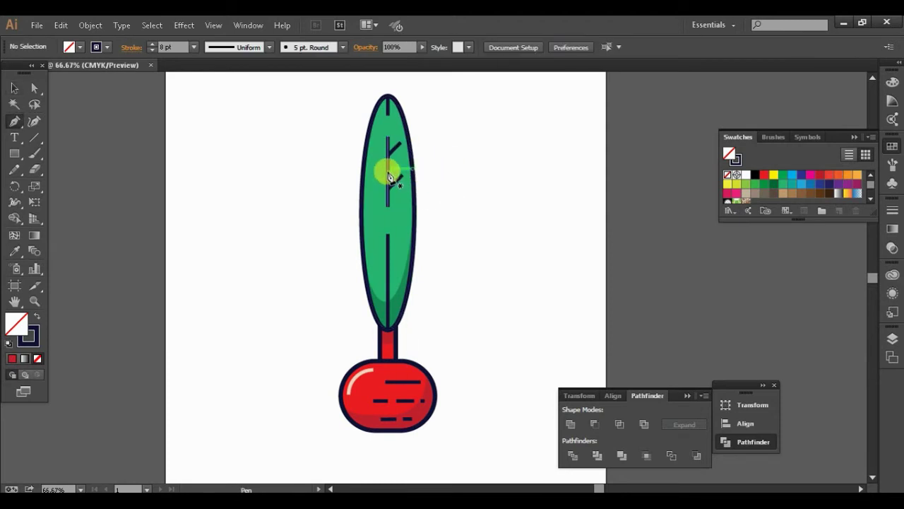
pyautogui.click(381, 167)
pyautogui.click(390, 204)
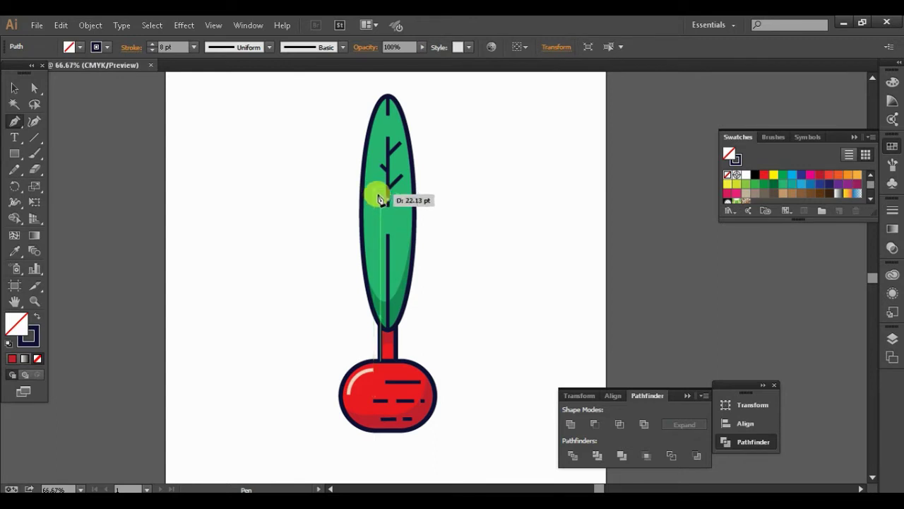
# - Add more diagonal side veins on the lower leaf, then select the whole veined leaf
pyautogui.click(398, 258)
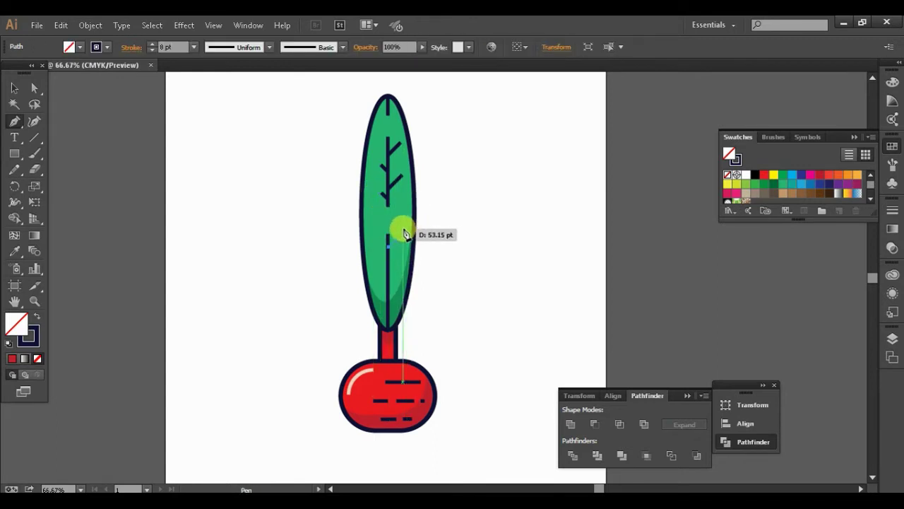
pyautogui.click(403, 230)
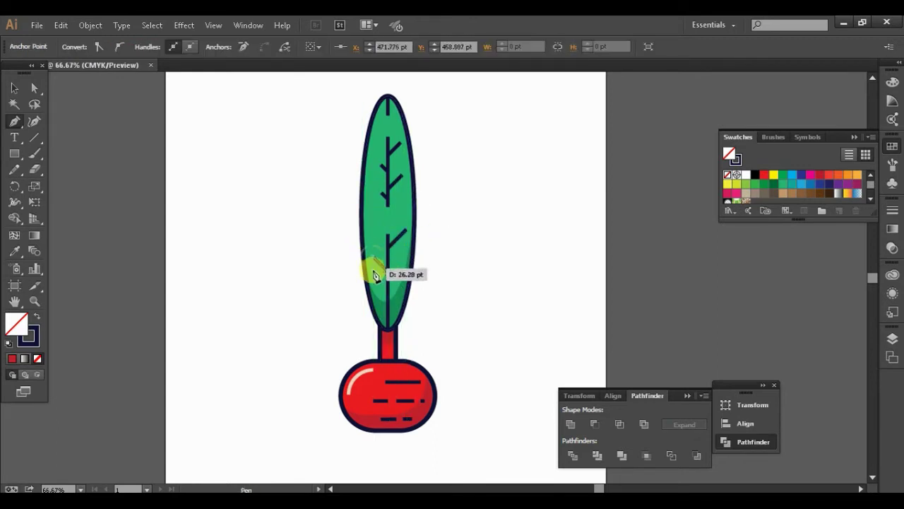
pyautogui.click(388, 273)
pyautogui.click(397, 288)
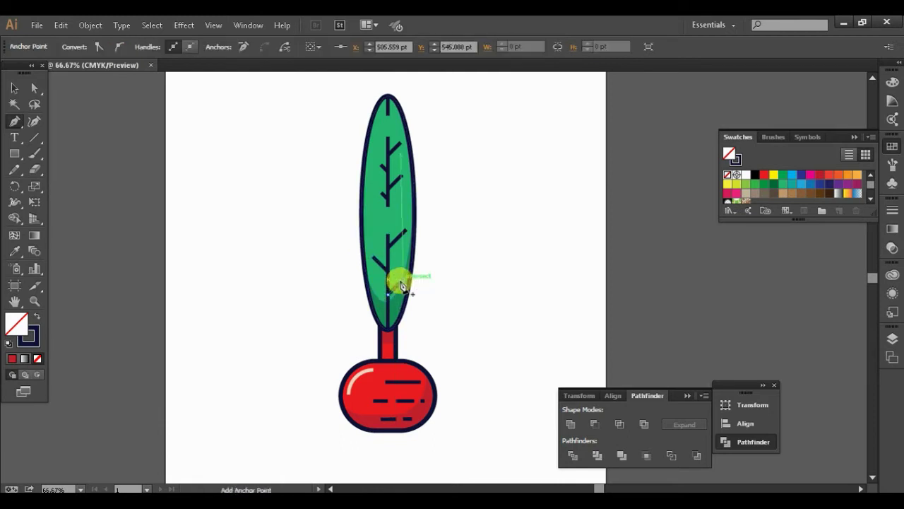
pyautogui.click(388, 298)
pyautogui.keyDown('ctrl'); pyautogui.click(440, 288); pyautogui.keyUp('ctrl')
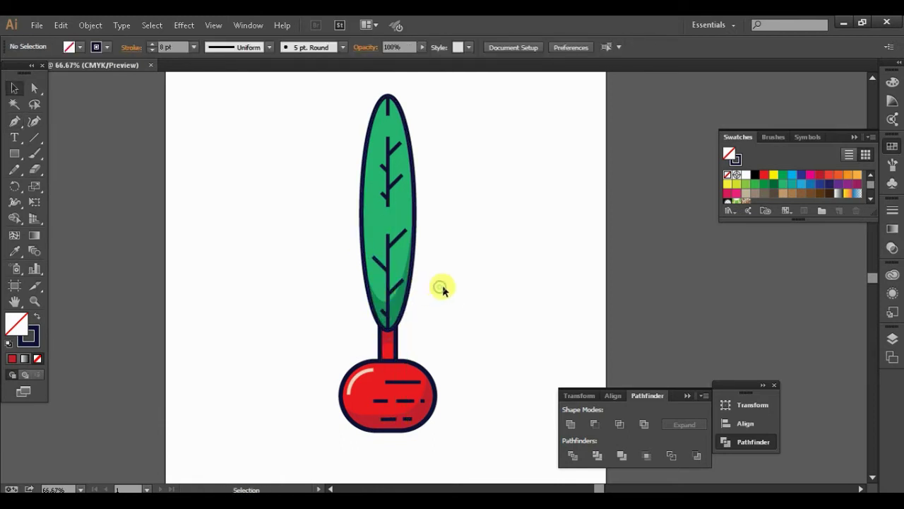
pyautogui.moveTo(404, 305)
pyautogui.mouseDown()
pyautogui.moveTo(387, 316)
pyautogui.moveTo(388, 111)
pyautogui.moveTo(391, 164)
pyautogui.mouseUp()
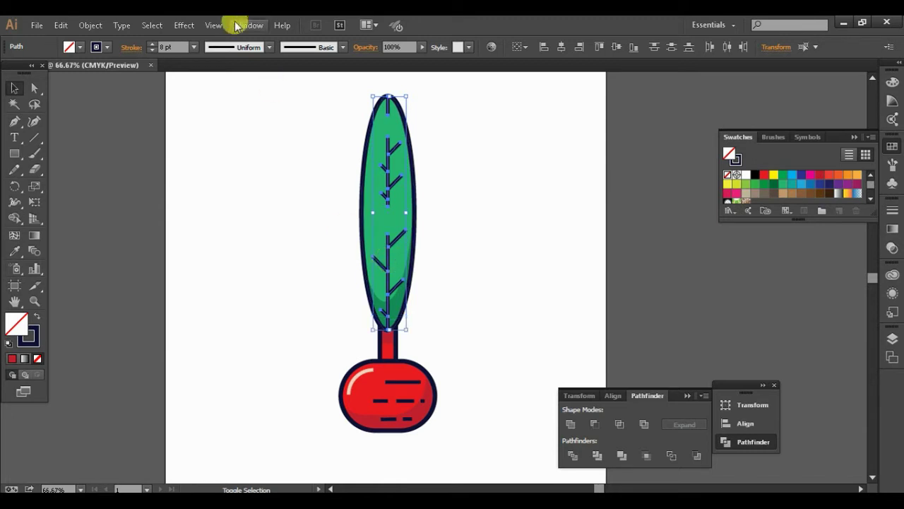
pyautogui.click(482, 278)
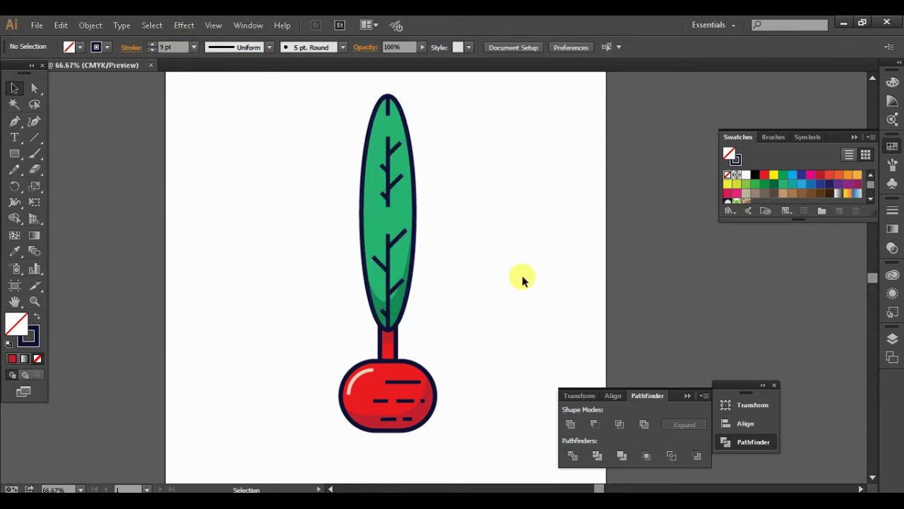
# - Duplicate the inner leaf shape and delete its bottom and right anchors, leaving a sliver
pyautogui.click(370, 220)
pyautogui.hotkey('ctrl', 'c')
pyautogui.hotkey('ctrl', 'v')
pyautogui.moveTo(436, 222); pyautogui.dragTo(503, 222)
pyautogui.press('a')
pyautogui.moveTo(530, 379); pyautogui.dragTo(480, 339)
pyautogui.press('Delete')
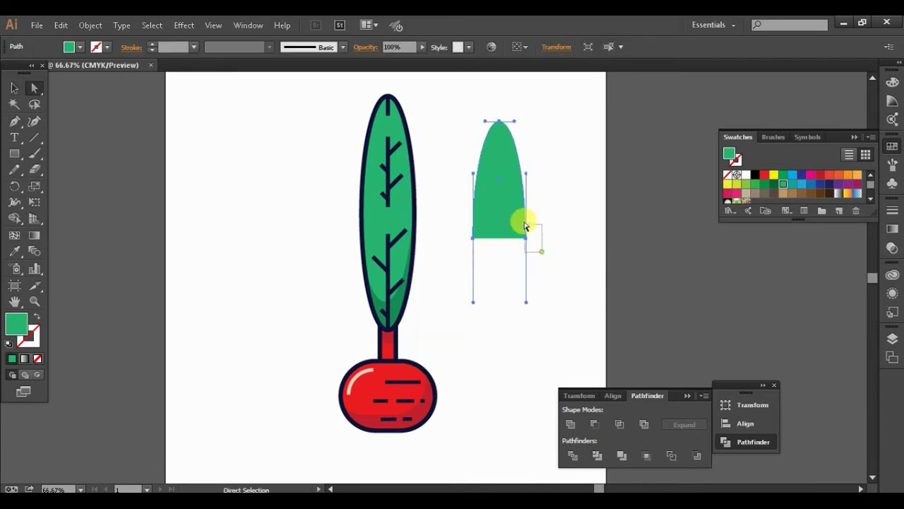
pyautogui.press('Delete')
# - Turn the sliver into a white stroke and place it along the leaf's upper-left edge
pyautogui.press('i')
pyautogui.press('v')
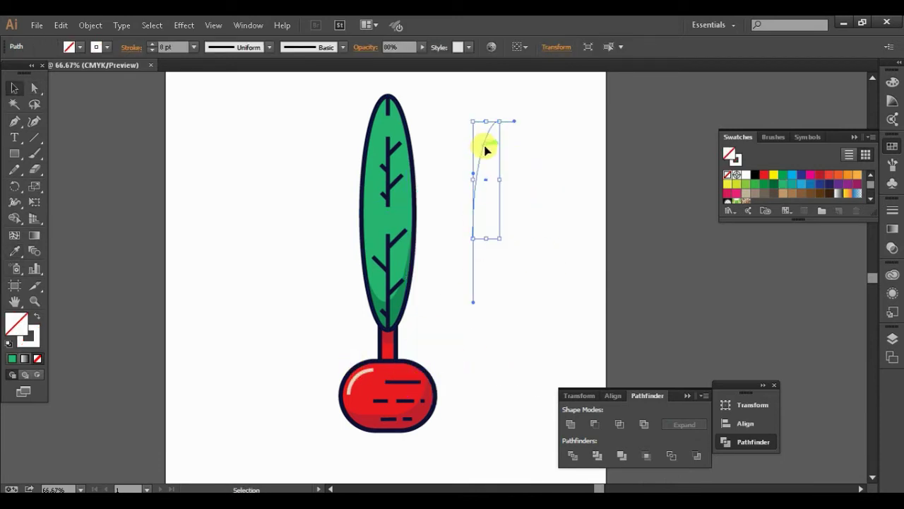
pyautogui.moveTo(484, 145)
pyautogui.mouseDown()
pyautogui.moveTo(377, 142)
pyautogui.moveTo(384, 101)
pyautogui.moveTo(369, 224)
pyautogui.moveTo(376, 203)
pyautogui.moveTo(387, 209)
pyautogui.mouseUp()
pyautogui.click(455, 125)
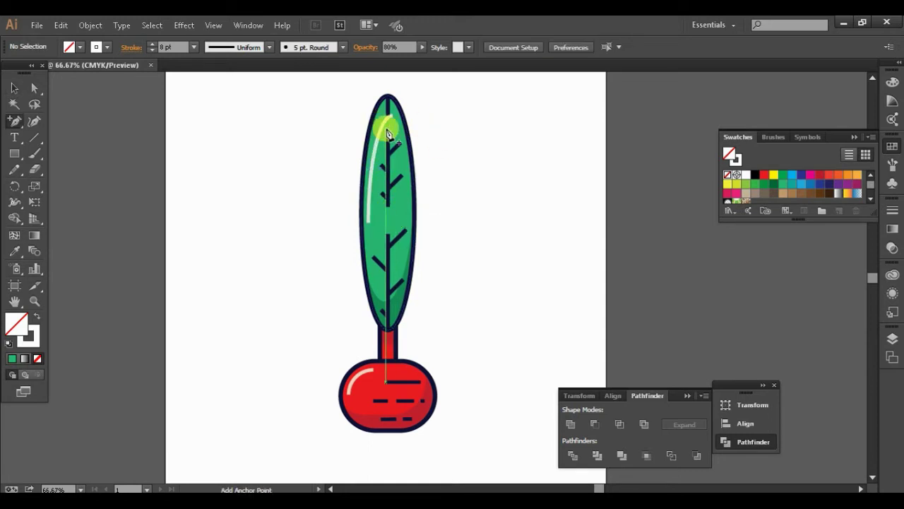
# - Move the highlight's top anchor down-left so it fits the leaf edge
pyautogui.press('a')
pyautogui.moveTo(389, 115); pyautogui.dragTo(381, 130)
pyautogui.click(424, 125)
pyautogui.click(375, 153)
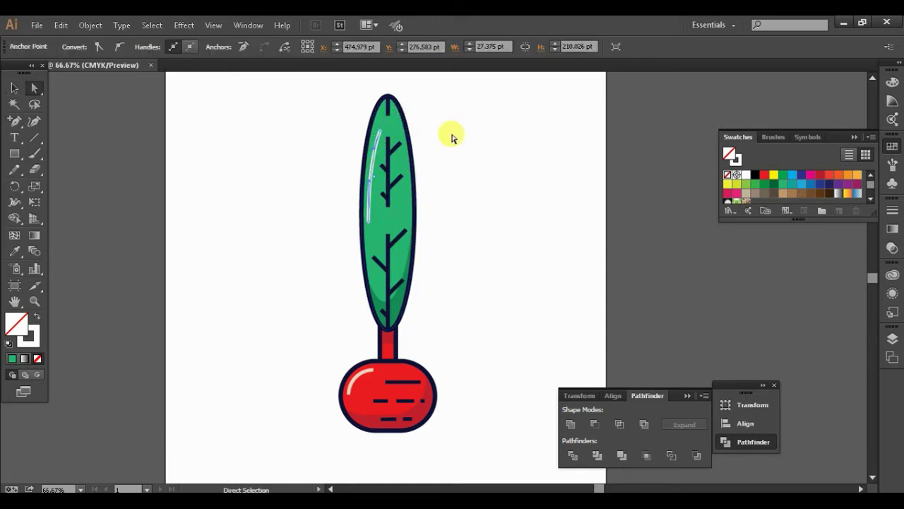
pyautogui.click(449, 134)
pyautogui.press('v')
pyautogui.click(373, 145)
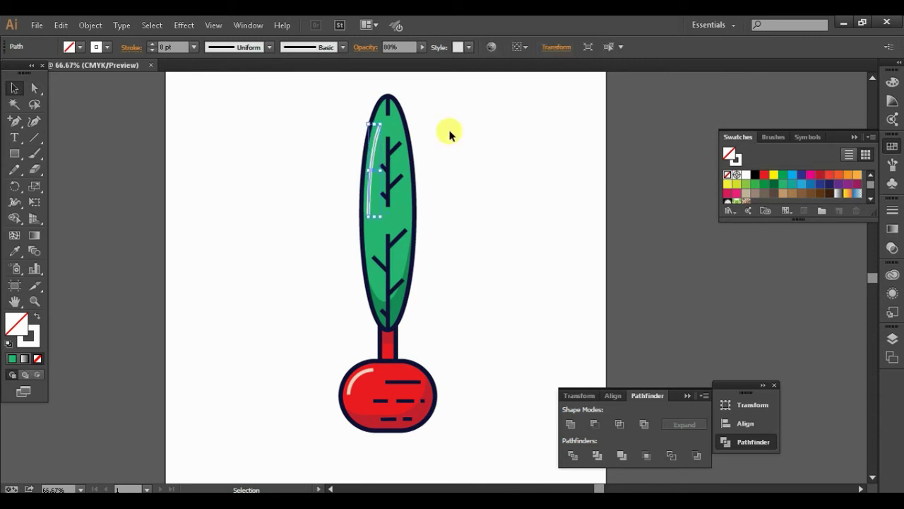
# - Add an anchor and remove a segment so the highlight becomes a long curve plus a short dash
pyautogui.click(450, 134)
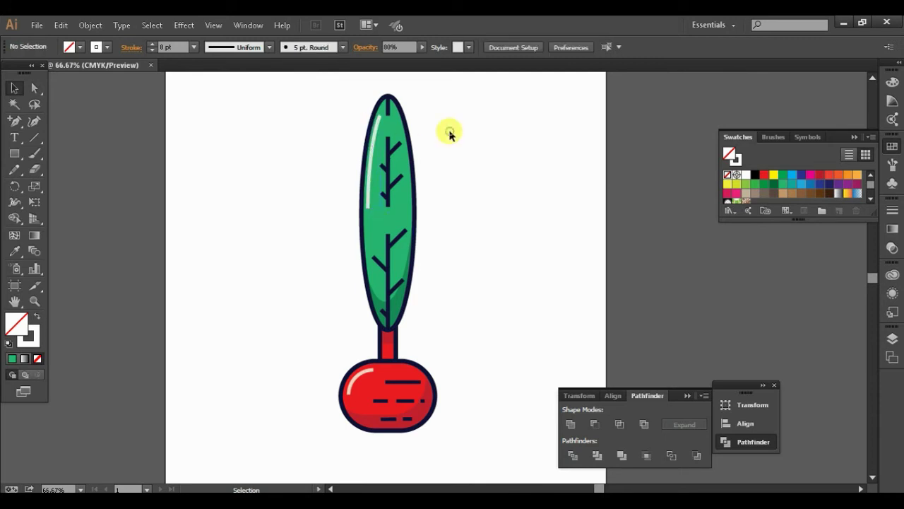
pyautogui.press('+')
pyautogui.click(368, 186)
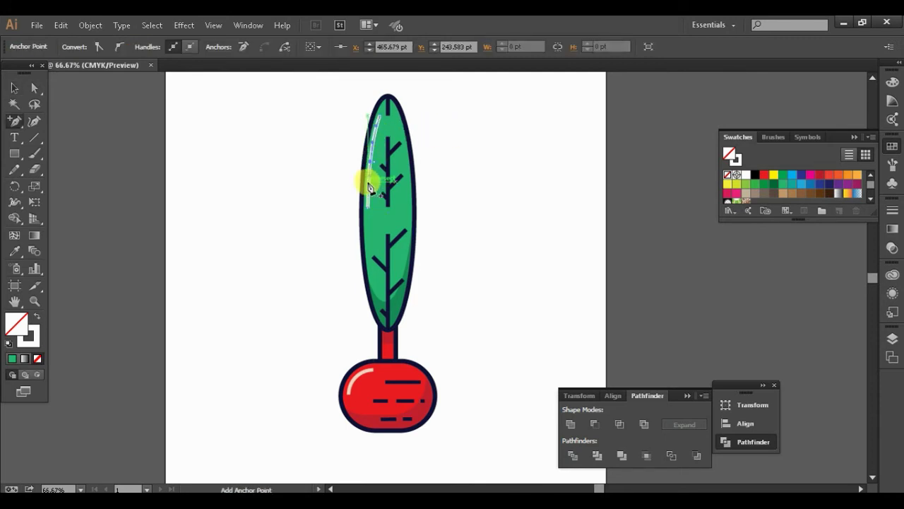
pyautogui.press('v')
pyautogui.click(445, 205)
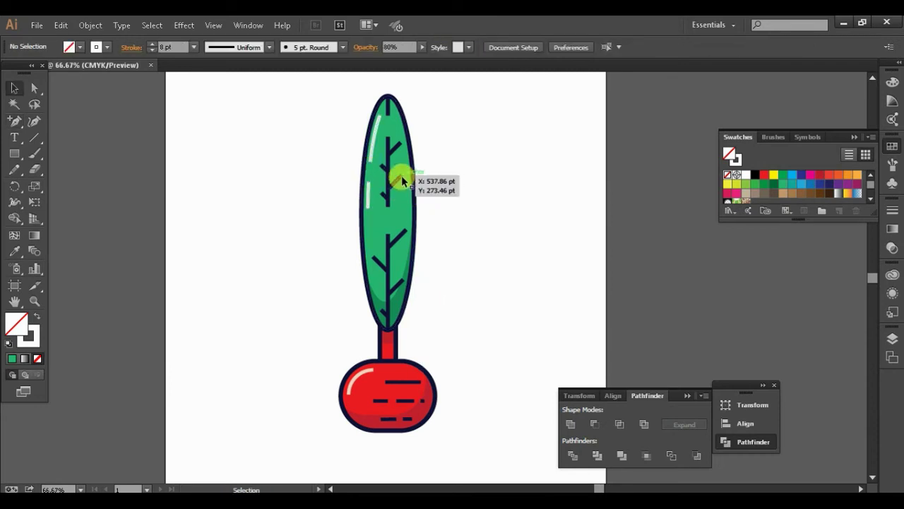
pyautogui.press('a')
pyautogui.click(381, 170)
pyautogui.press('p')
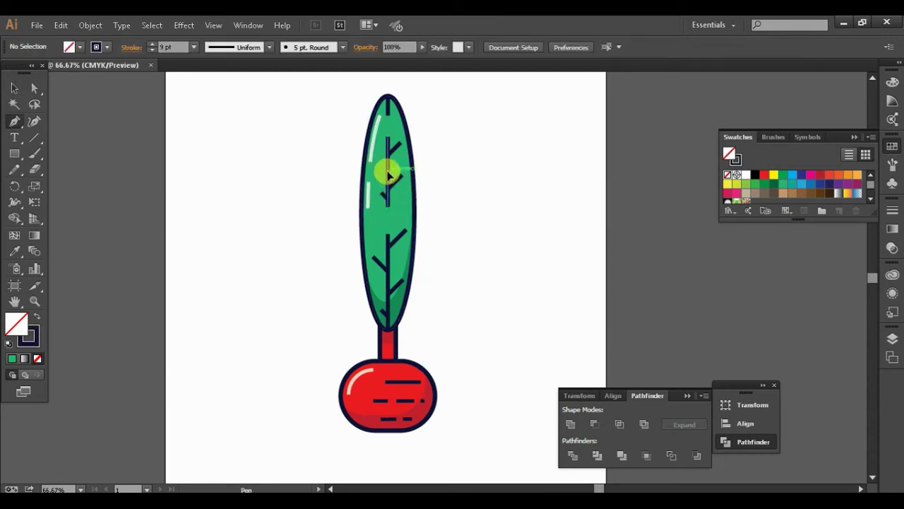
pyautogui.click(376, 164)
pyautogui.press('a')
pyautogui.click(445, 205)
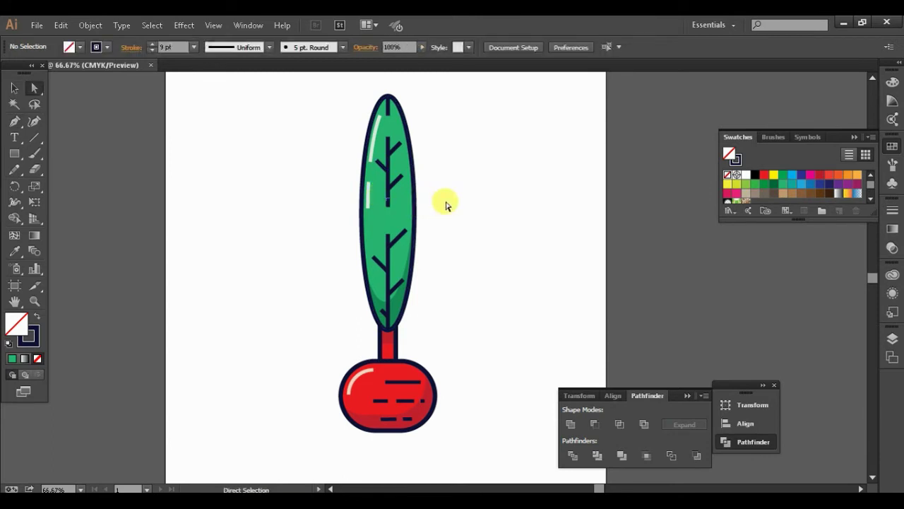
# - Edit the centre vein's anchors and redraw a short segment along it
pyautogui.click(387, 205)
pyautogui.press('p')
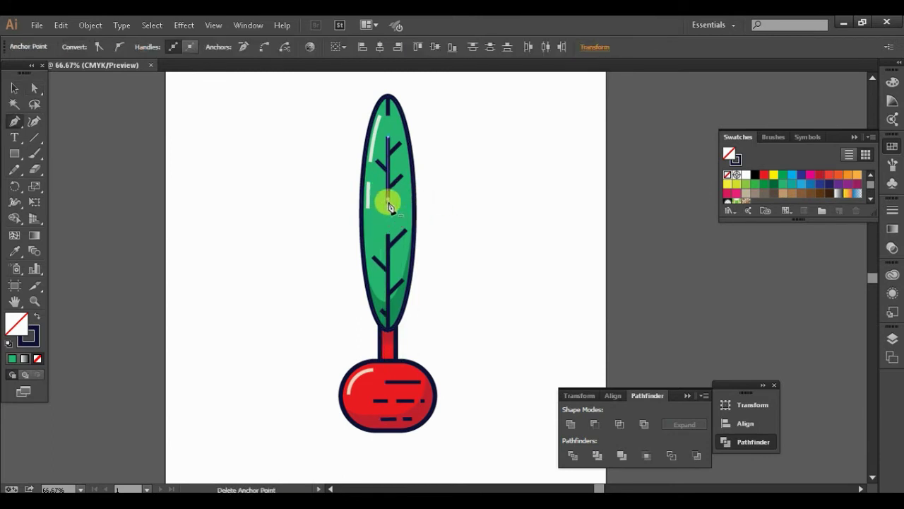
pyautogui.press('a')
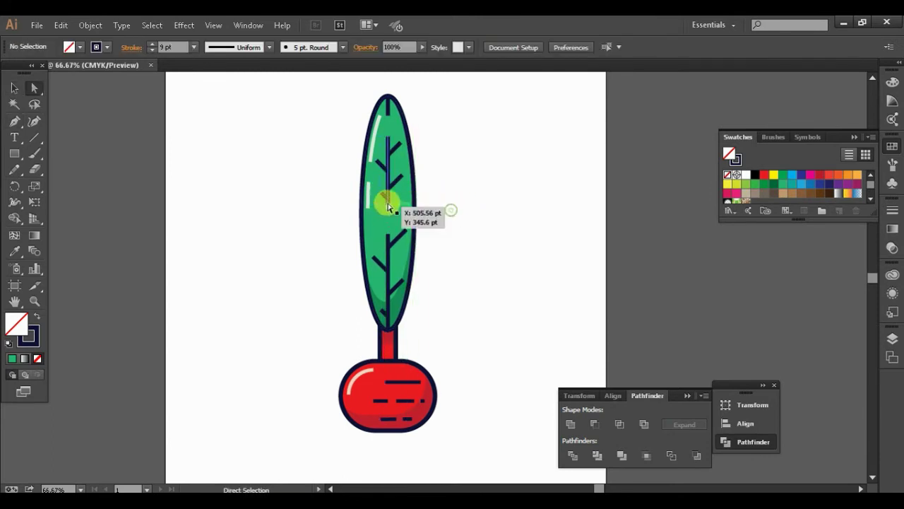
pyautogui.click(382, 194)
pyautogui.click(452, 199)
pyautogui.press('p')
pyautogui.moveTo(388, 198)
pyautogui.mouseDown()
pyautogui.moveTo(375, 189)
pyautogui.moveTo(434, 217)
pyautogui.mouseUp()
# - Move the vein piece near the leaf top into place, then zoom out to the artboard
pyautogui.press('a')
pyautogui.click(454, 207)
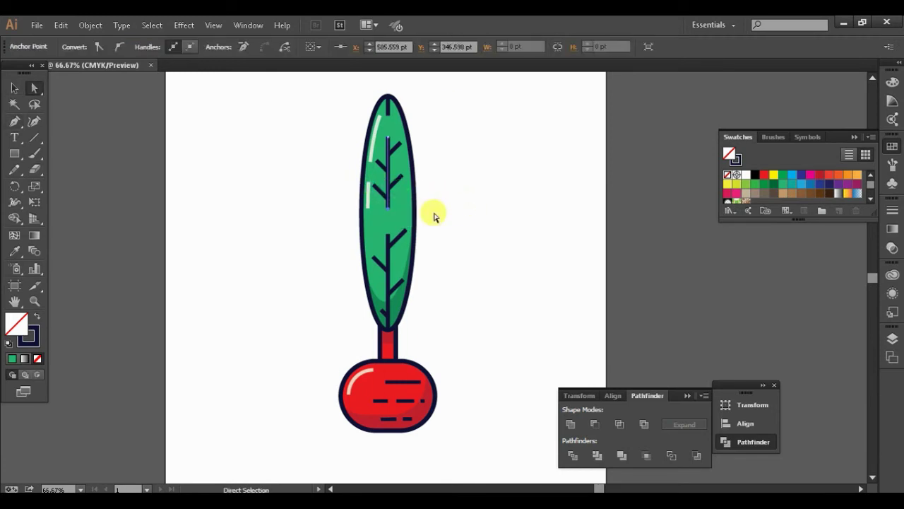
pyautogui.click(444, 212)
pyautogui.click(383, 192)
pyautogui.press('v')
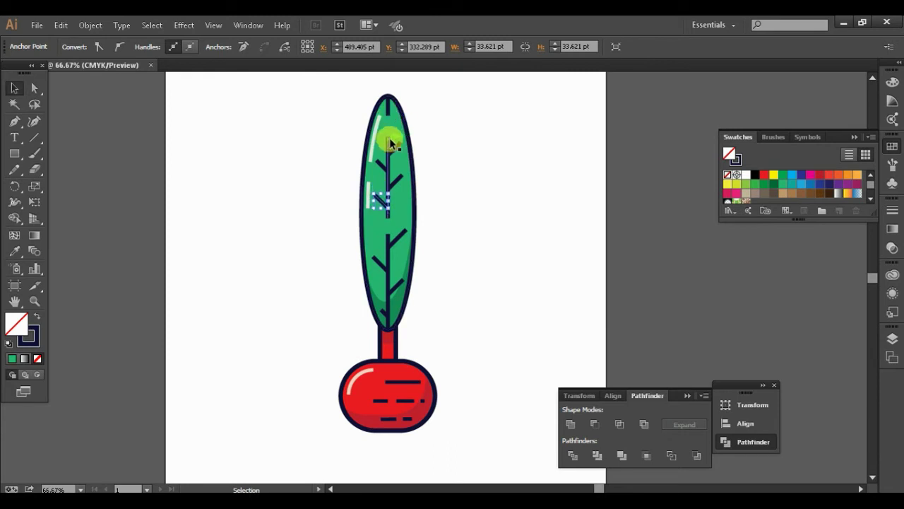
pyautogui.press('a')
pyautogui.moveTo(384, 141); pyautogui.dragTo(389, 138)
pyautogui.click(460, 142)
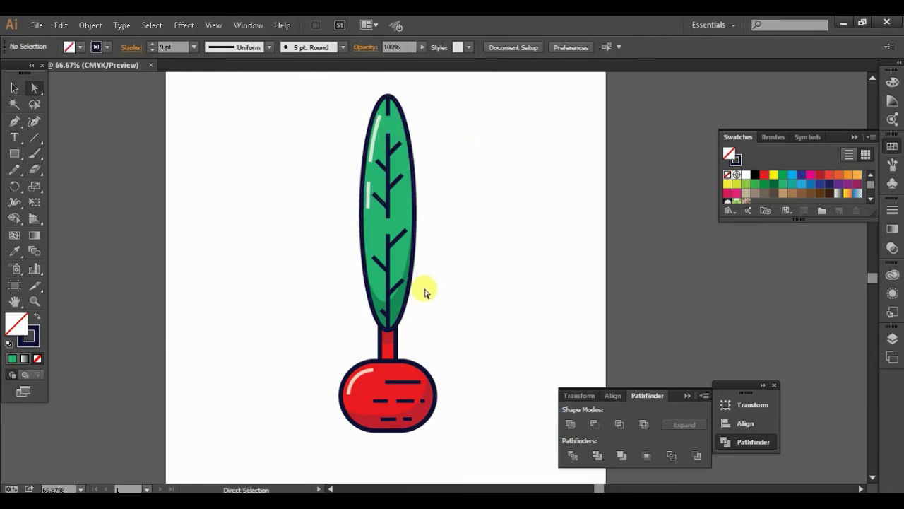
pyautogui.press('z')
pyautogui.keyDown('alt'); pyautogui.click(433, 263); pyautogui.keyUp('alt')
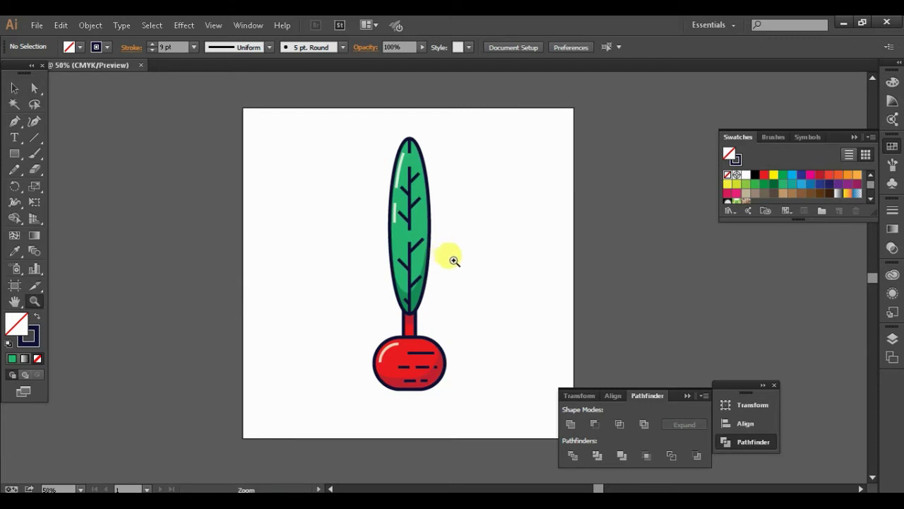
# - Duplicate the veined leaf twice, placing copies left and right of the stem leaf
pyautogui.press('v')
pyautogui.click(429, 292)
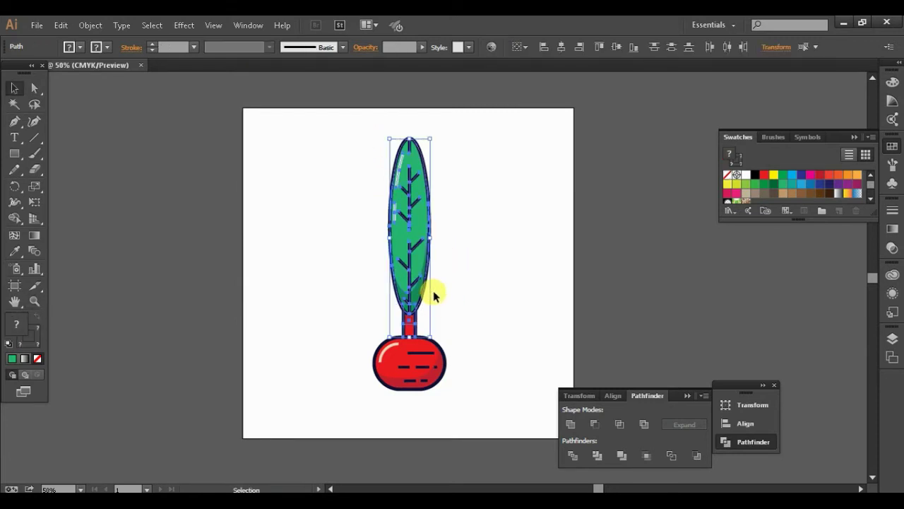
pyautogui.moveTo(383, 141); pyautogui.dragTo(494, 226)
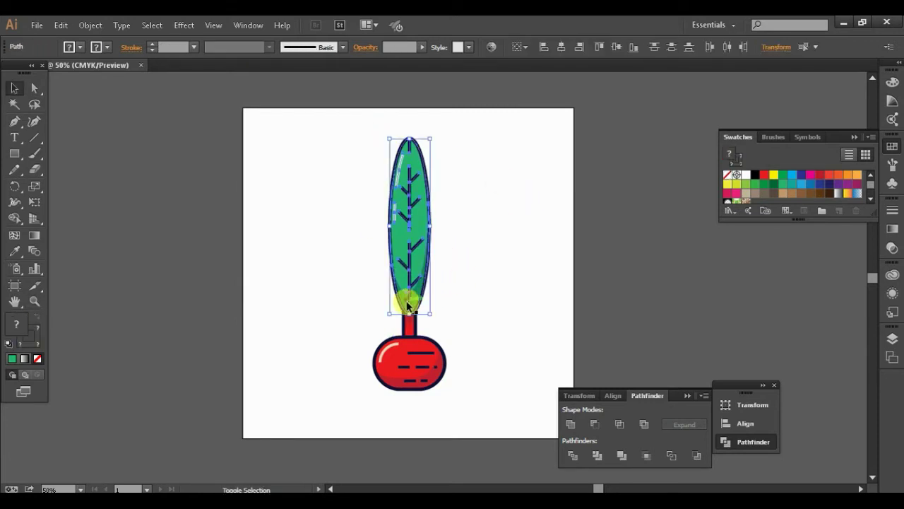
pyautogui.moveTo(410, 299)
pyautogui.mouseDown()
pyautogui.moveTo(467, 320)
pyautogui.moveTo(496, 240)
pyautogui.mouseUp()
pyautogui.moveTo(444, 273); pyautogui.dragTo(331, 223)
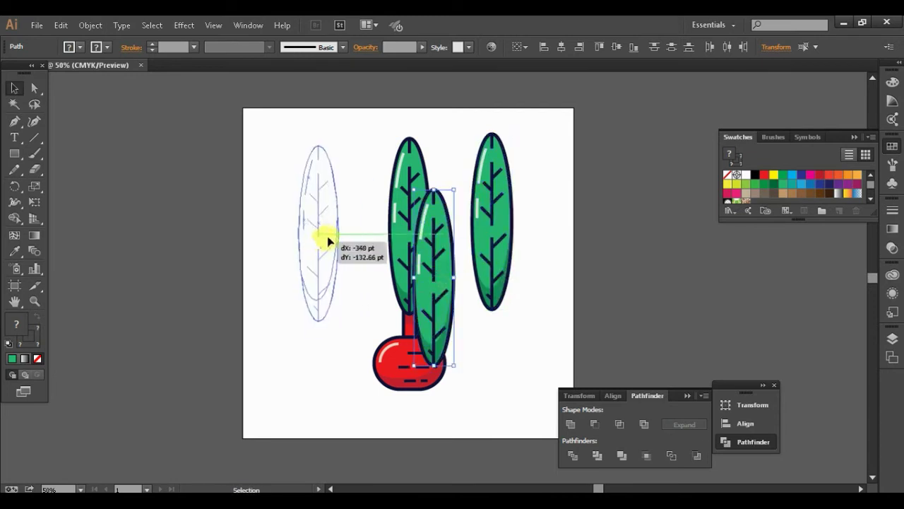
pyautogui.click(395, 131)
# - Change the stacking order of the middle leaf and stem with Arrange
pyautogui.moveTo(394, 130); pyautogui.dragTo(412, 324)
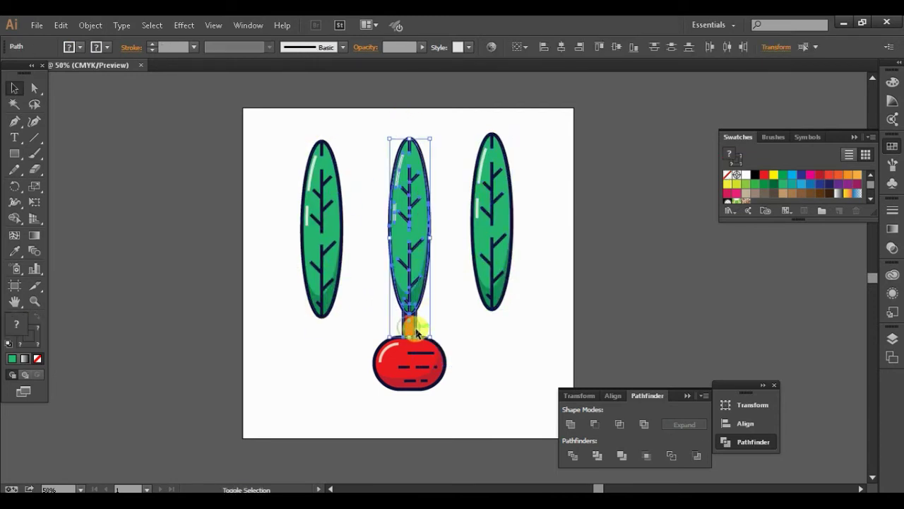
pyautogui.rightClick(418, 337)
pyautogui.click(488, 339)
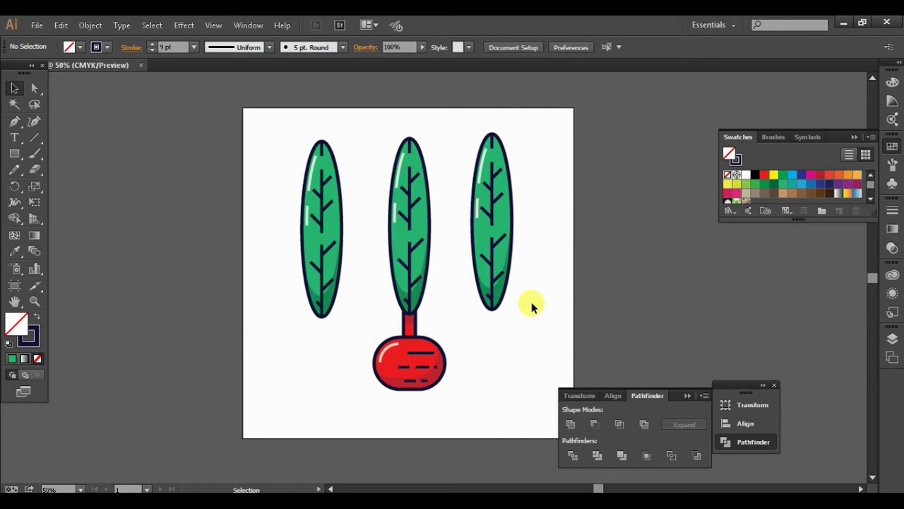
# - Inspect the right leaf's highlight and veins, then zoom in on the right leaf
pyautogui.click(480, 175)
pyautogui.click(565, 202)
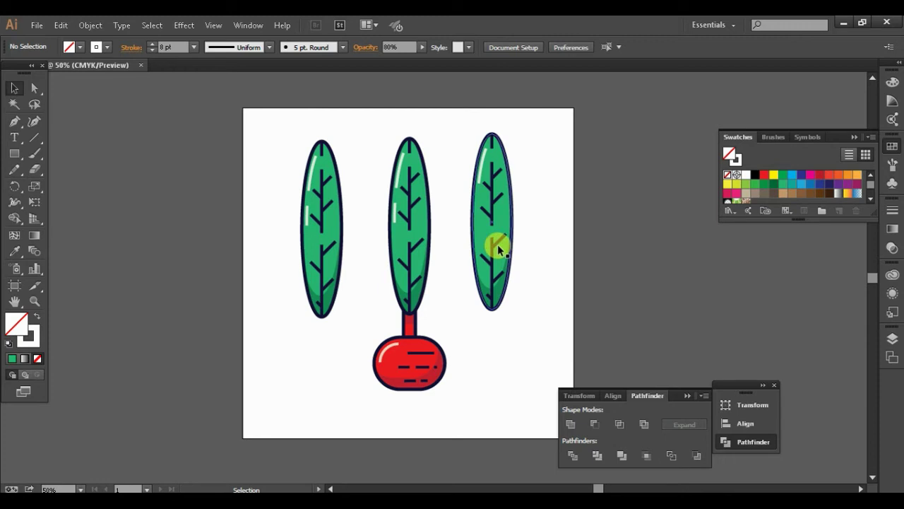
pyautogui.click(496, 283)
pyautogui.click(559, 290)
pyautogui.press('+')
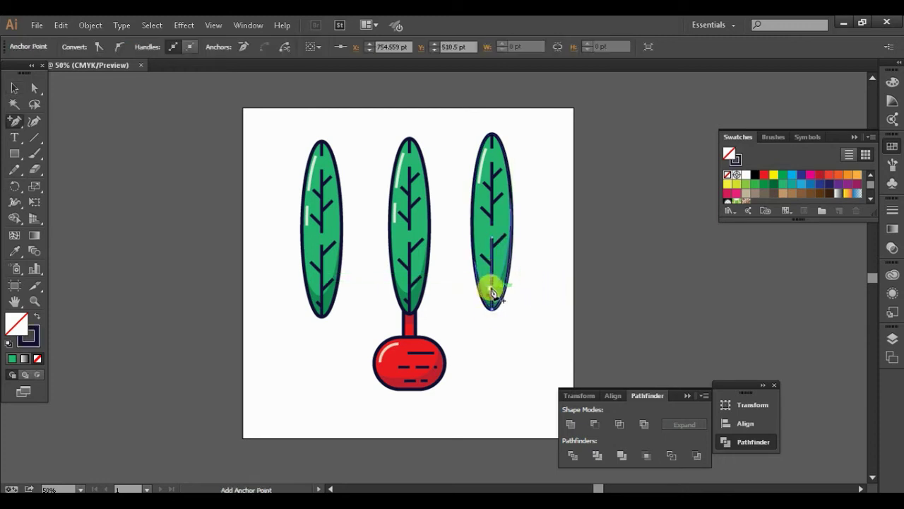
pyautogui.click(489, 288)
pyautogui.click(544, 276)
pyautogui.hotkey('ctrl', '+')
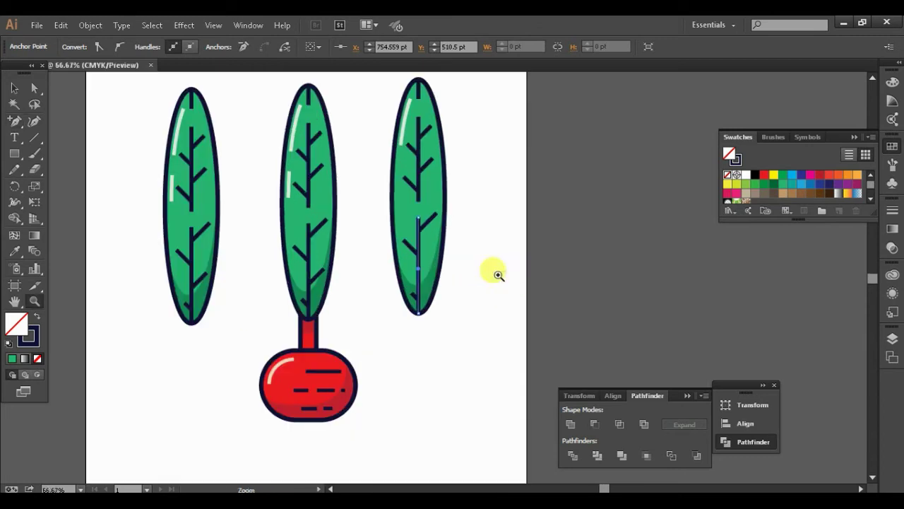
pyautogui.click(437, 216)
# - Drag the central vein's top anchor up toward the right leaf's tip
pyautogui.press('v')
pyautogui.click(545, 210)
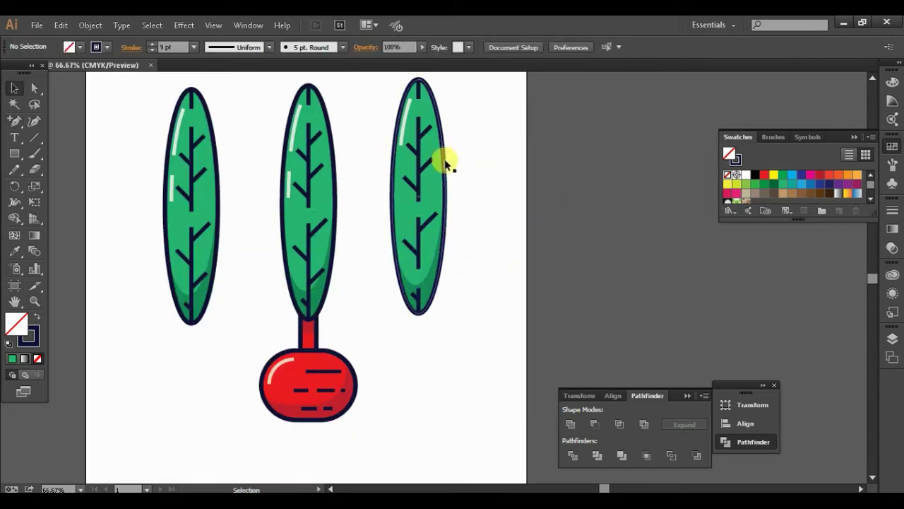
pyautogui.click(420, 110)
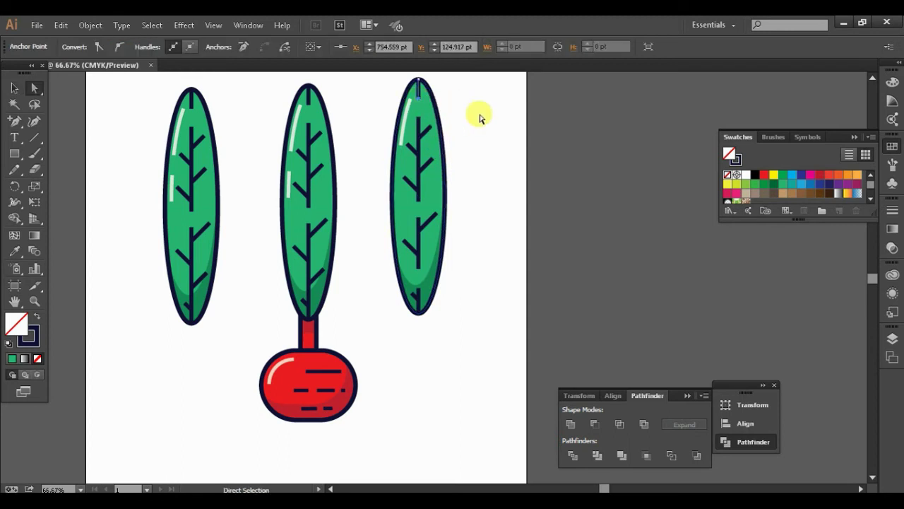
pyautogui.click(448, 139)
pyautogui.click(419, 128)
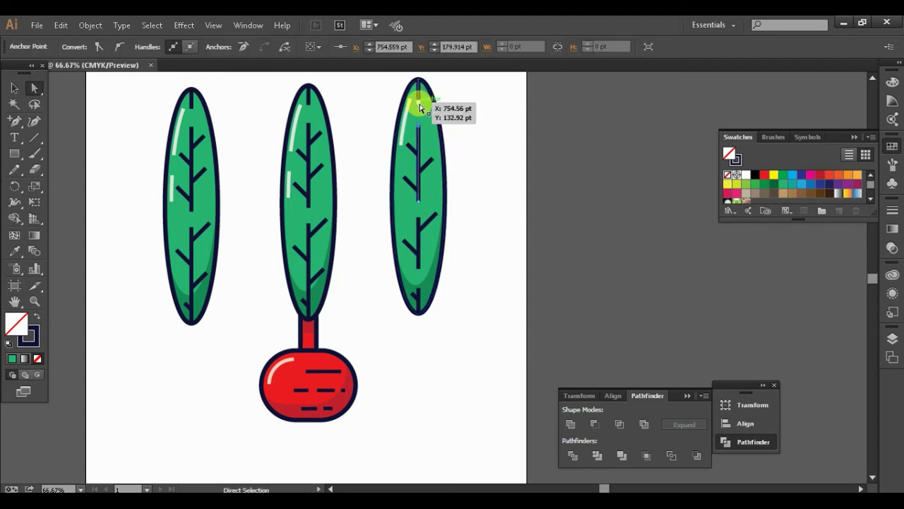
pyautogui.moveTo(419, 107); pyautogui.dragTo(420, 107)
pyautogui.click(454, 119)
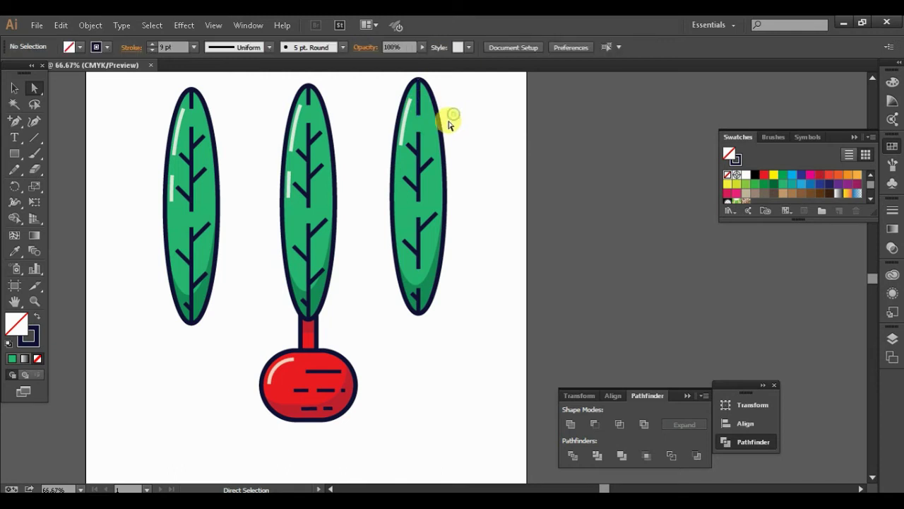
pyautogui.press('+')
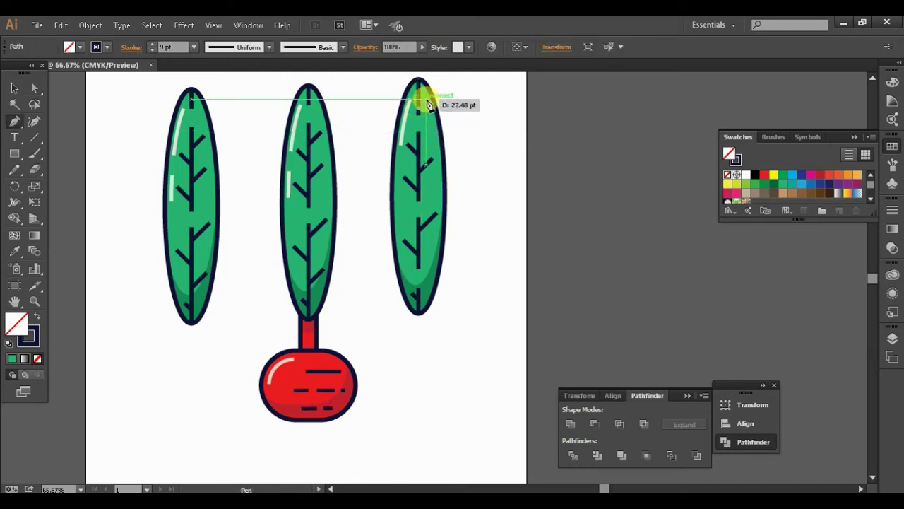
pyautogui.press('v')
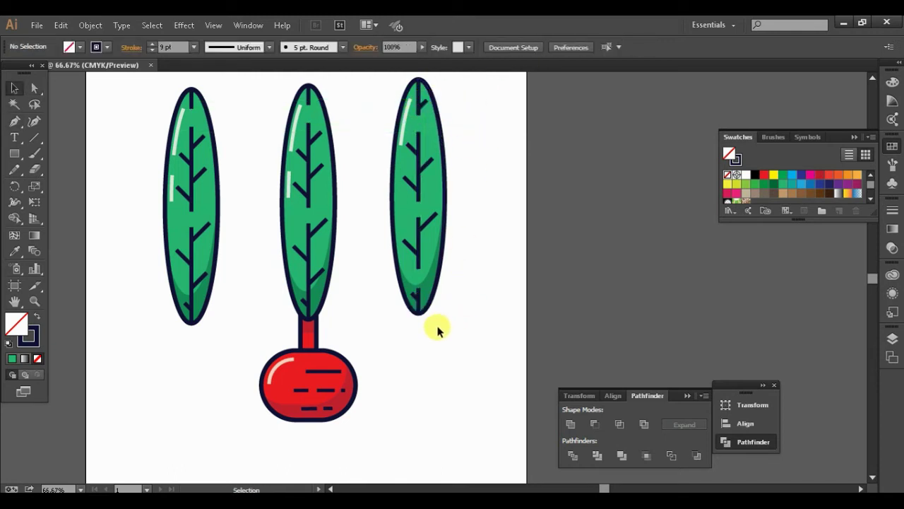
# - Adjust the central vein's bottom end and check the leaf's bottom point
pyautogui.moveTo(416, 300); pyautogui.dragTo(414, 299)
pyautogui.click(446, 327)
pyautogui.press('p')
pyautogui.click(421, 302)
pyautogui.press('v')
pyautogui.click(438, 316)
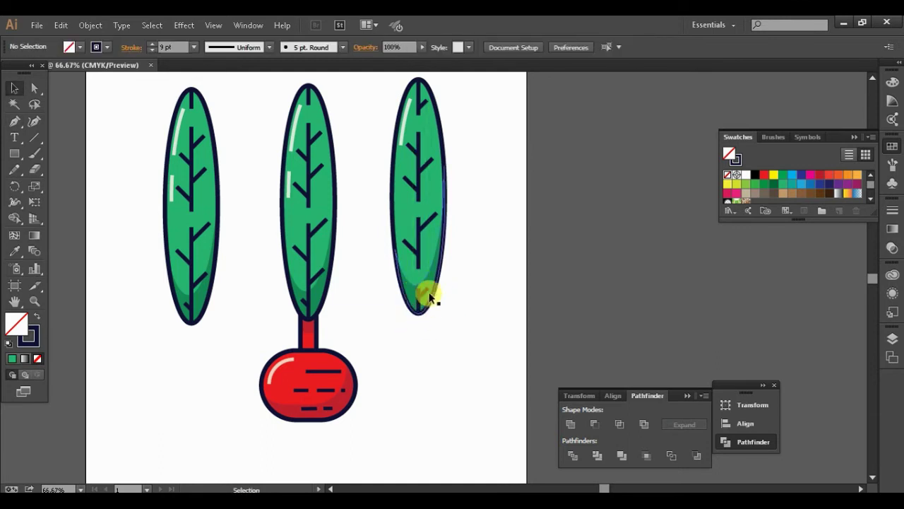
pyautogui.press('a')
pyautogui.click(421, 294)
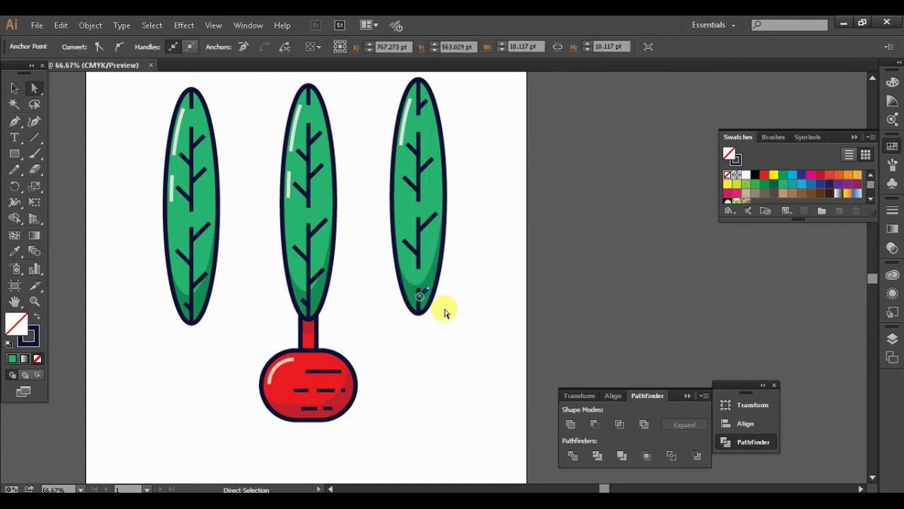
pyautogui.click(446, 311)
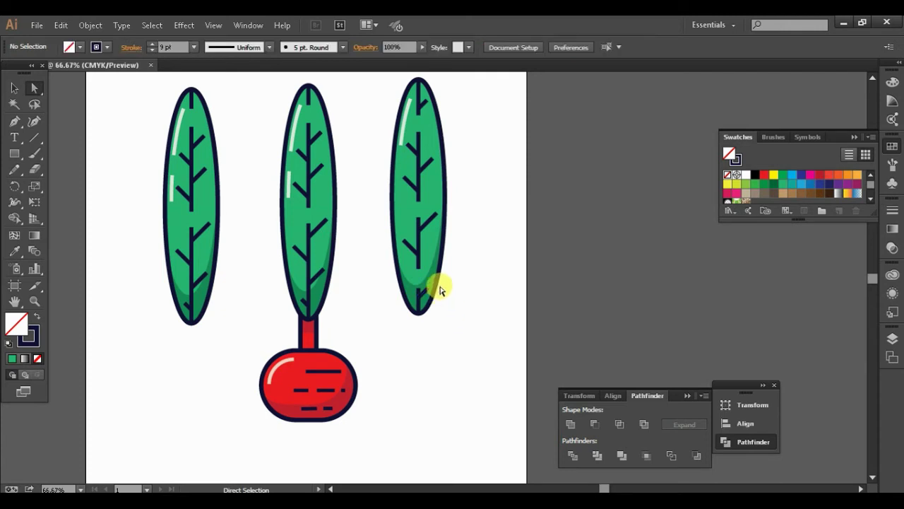
pyautogui.press('z')
pyautogui.keyDown('alt'); pyautogui.click(457, 246); pyautogui.keyUp('alt')
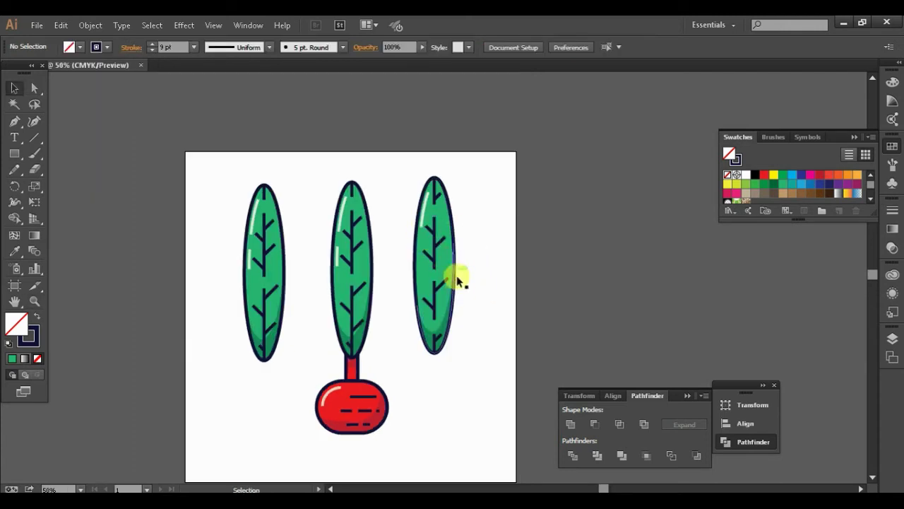
# - Stretch the right leaf's existing highlight further down
pyautogui.press('a')
pyautogui.click(429, 235)
pyautogui.click(423, 220)
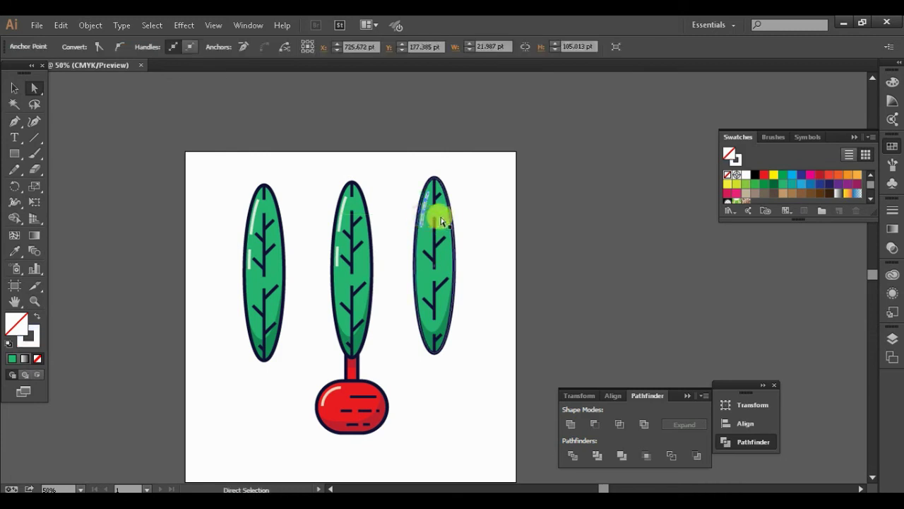
pyautogui.moveTo(426, 226); pyautogui.dragTo(429, 248)
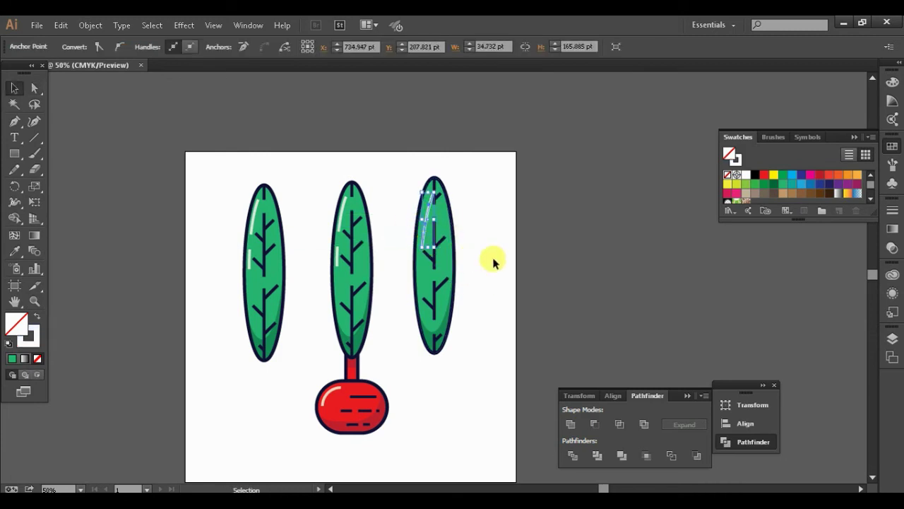
pyautogui.click(428, 209)
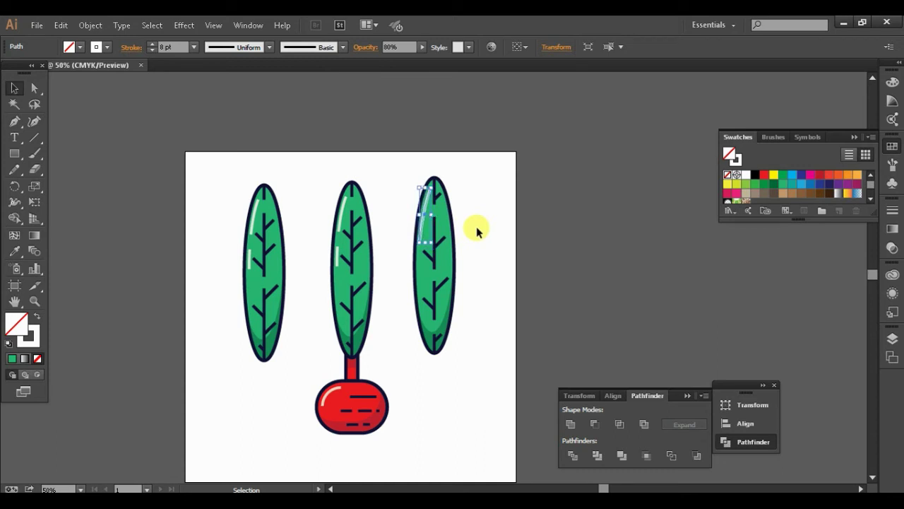
# - Paste a copy of the right leaf's green fill off-artboard and delete its right-side anchors
pyautogui.click(472, 228)
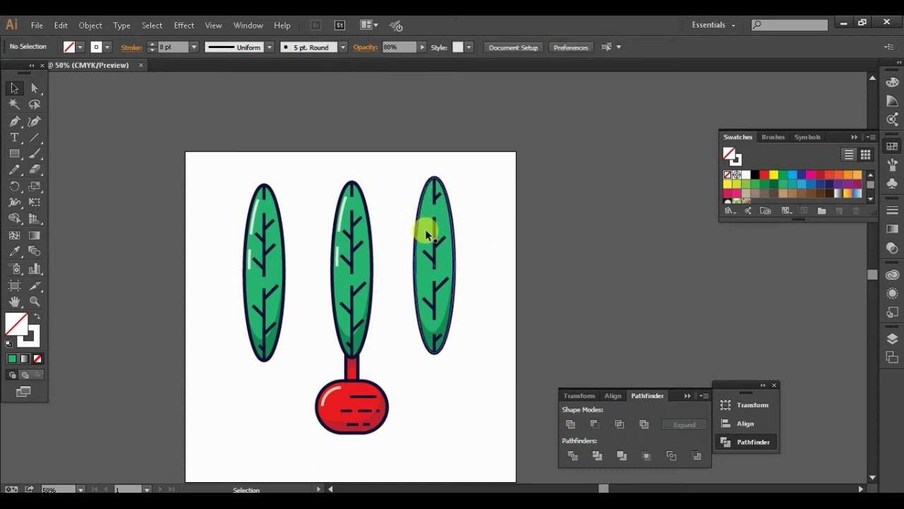
pyautogui.click(426, 233)
pyautogui.hotkey('ctrl', 'shift', ']')
pyautogui.moveTo(428, 336); pyautogui.dragTo(563, 337)
pyautogui.press('a')
pyautogui.click(610, 343)
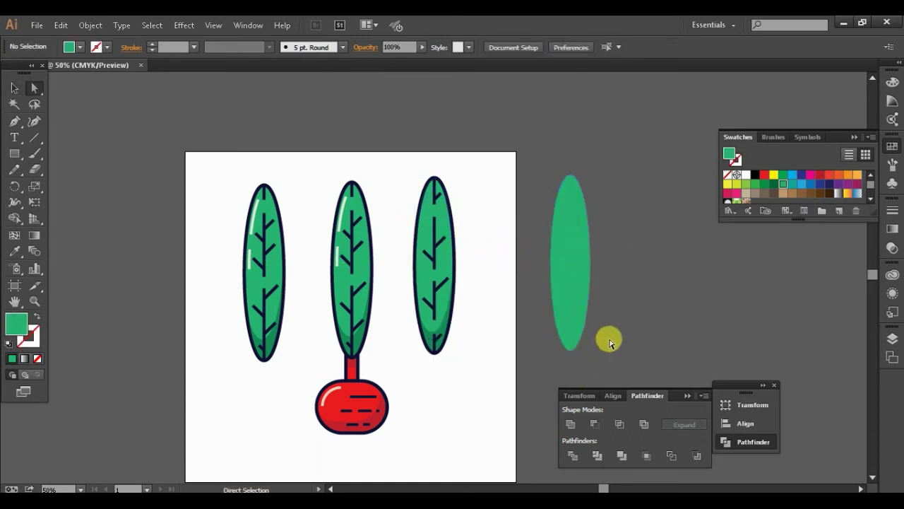
pyautogui.click(555, 299)
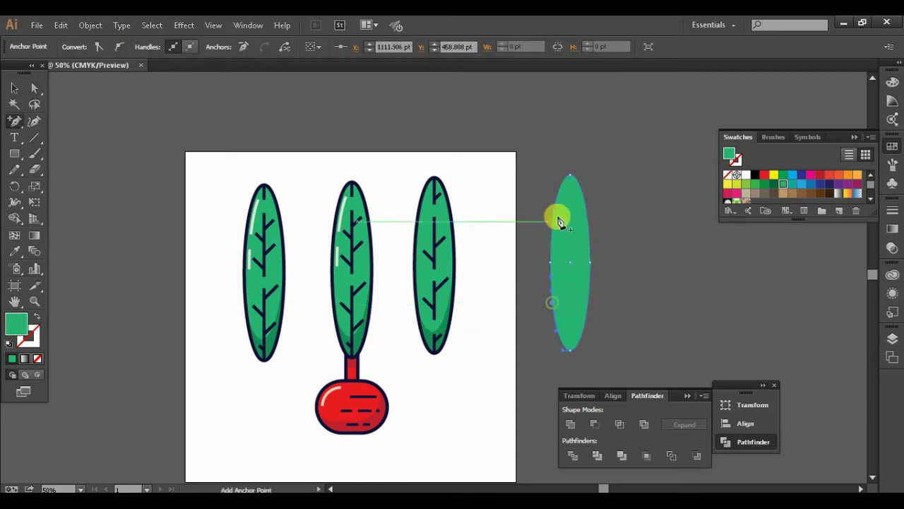
pyautogui.moveTo(565, 151); pyautogui.dragTo(606, 372)
pyautogui.press('Delete')
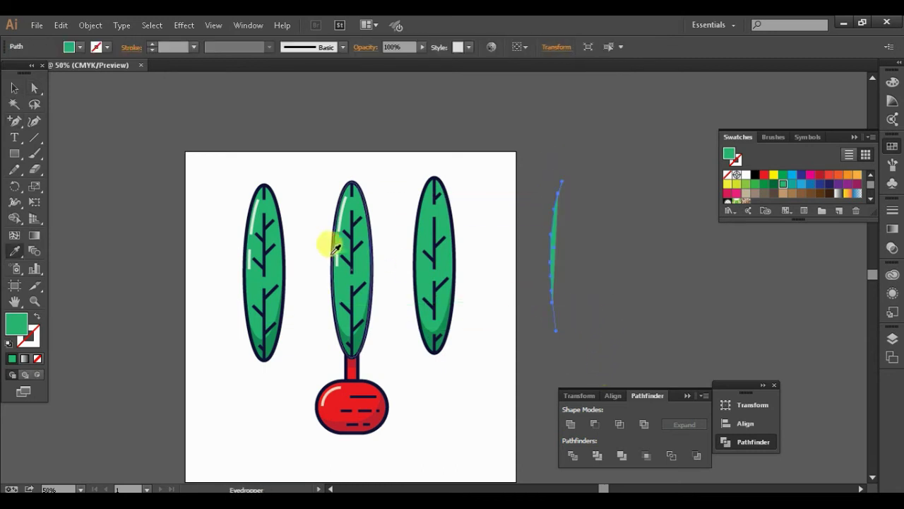
# - Give the leftover curve the middle leaf's highlight style and move it onto the right leaf
pyautogui.press('v')
pyautogui.click(592, 259)
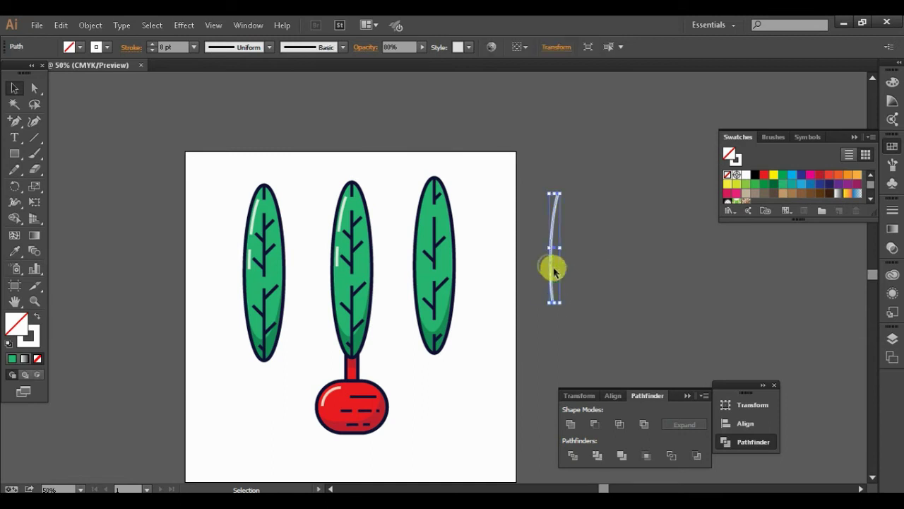
pyautogui.moveTo(551, 266); pyautogui.dragTo(422, 243)
pyautogui.click(466, 242)
# - Zoom in and select the right leaf's new highlight and central vein anchors
pyautogui.hotkey('ctrl', '=')
pyautogui.press('a')
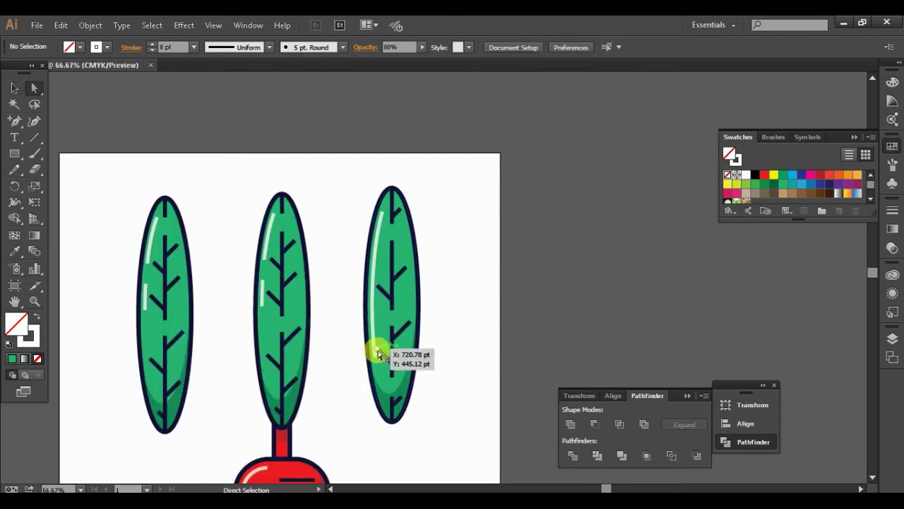
pyautogui.click(379, 355)
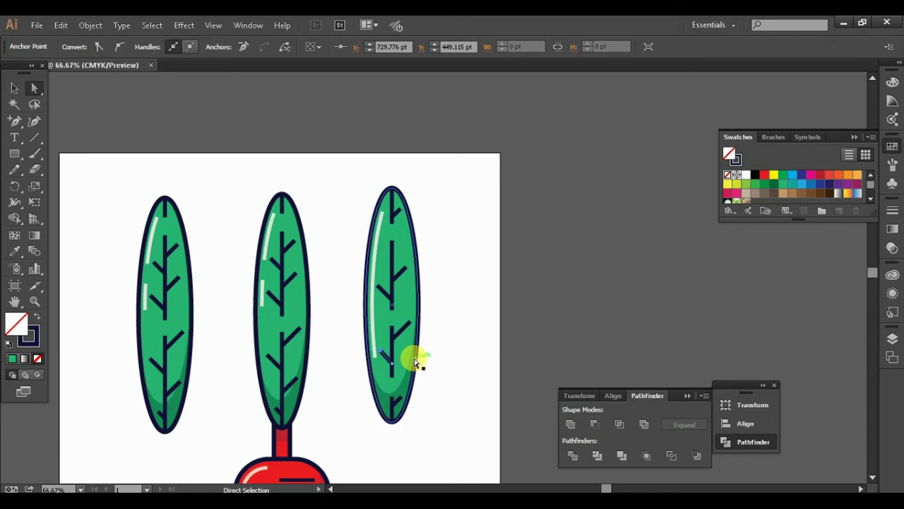
pyautogui.click(375, 290)
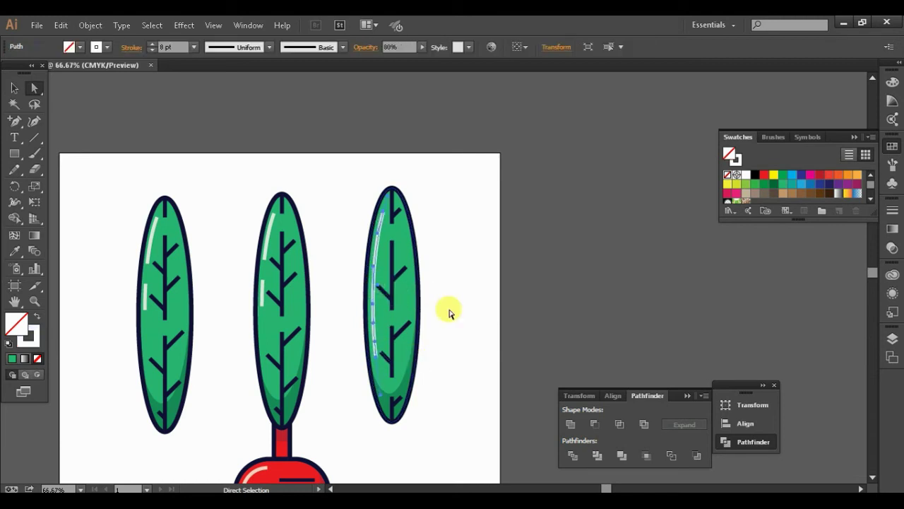
pyautogui.click(475, 293)
pyautogui.click(379, 289)
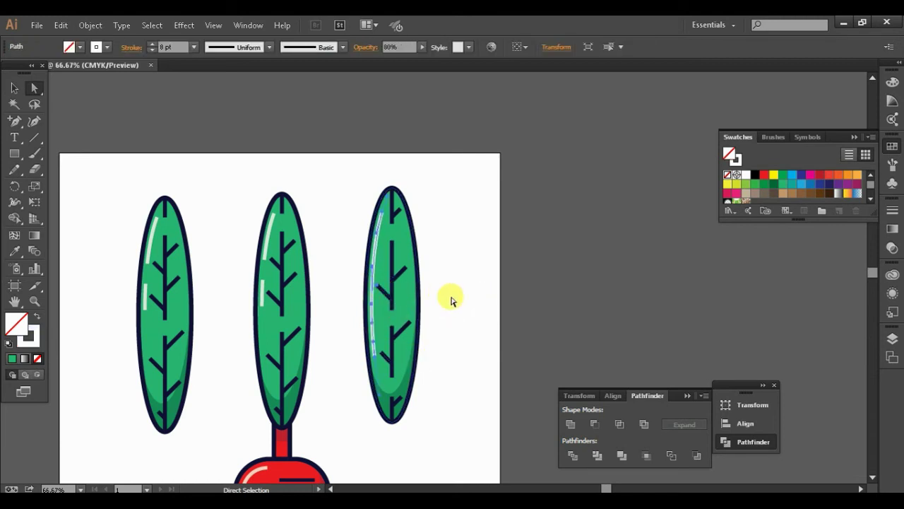
pyautogui.click(422, 293)
pyautogui.hotkey('ctrl', '+')
pyautogui.click(373, 292)
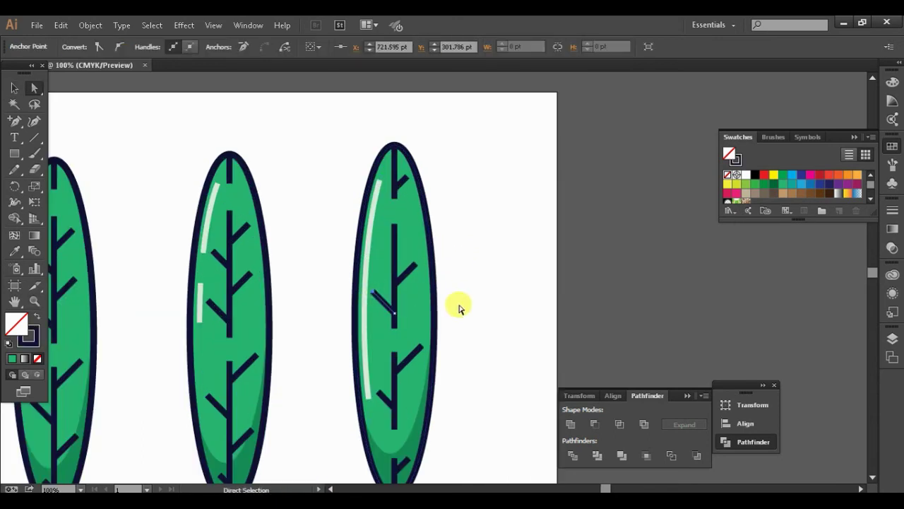
pyautogui.click(469, 291)
pyautogui.click(393, 242)
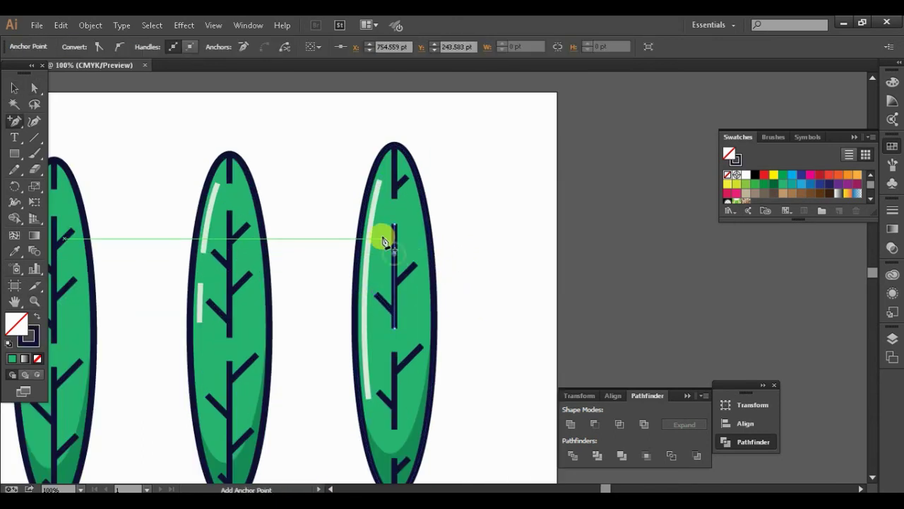
# - Try adding an anchor point on the right leaf's vein and dismiss the error
pyautogui.press('+')
pyautogui.click(494, 268)
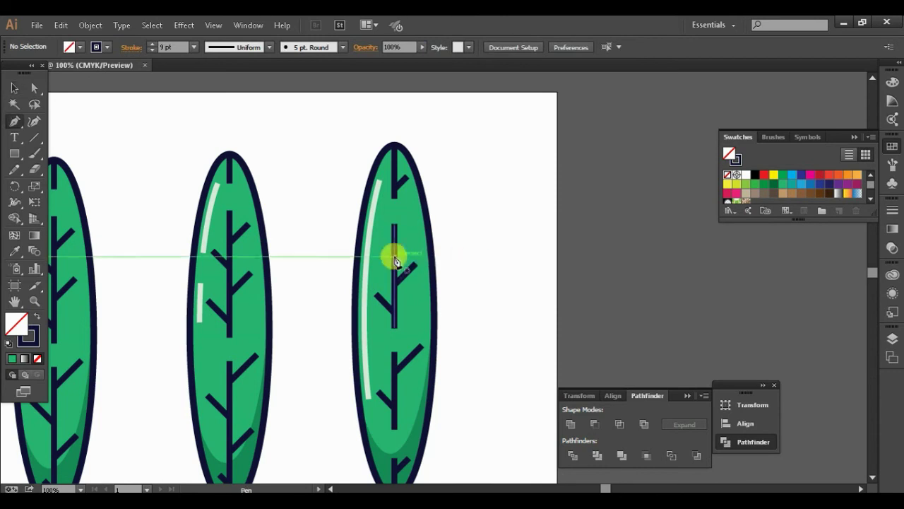
pyautogui.click(377, 242)
pyautogui.press('z')
pyautogui.keyDown('alt'); pyautogui.click(389, 283); pyautogui.keyUp('alt')
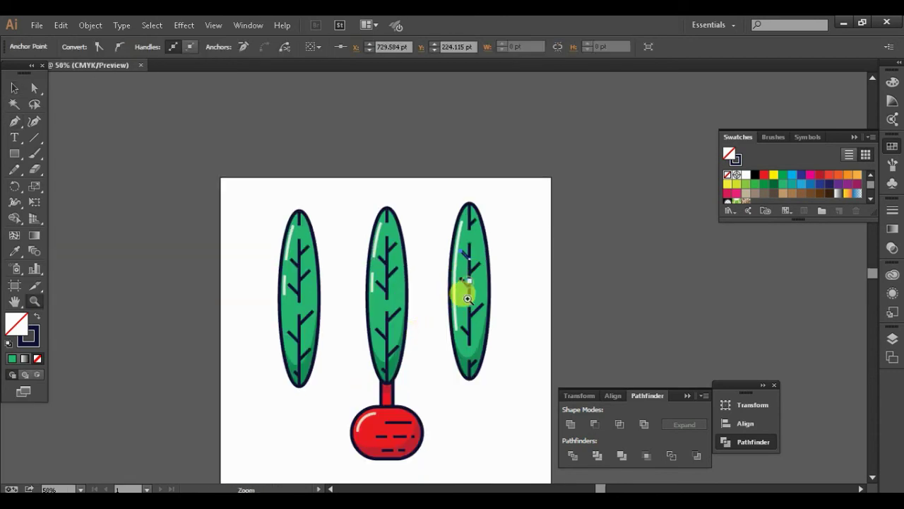
pyautogui.click(467, 299)
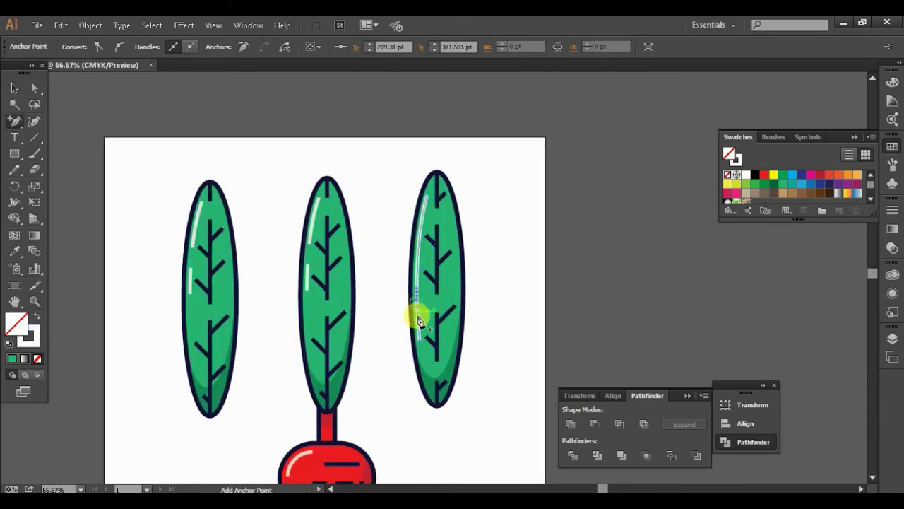
pyautogui.click(418, 256)
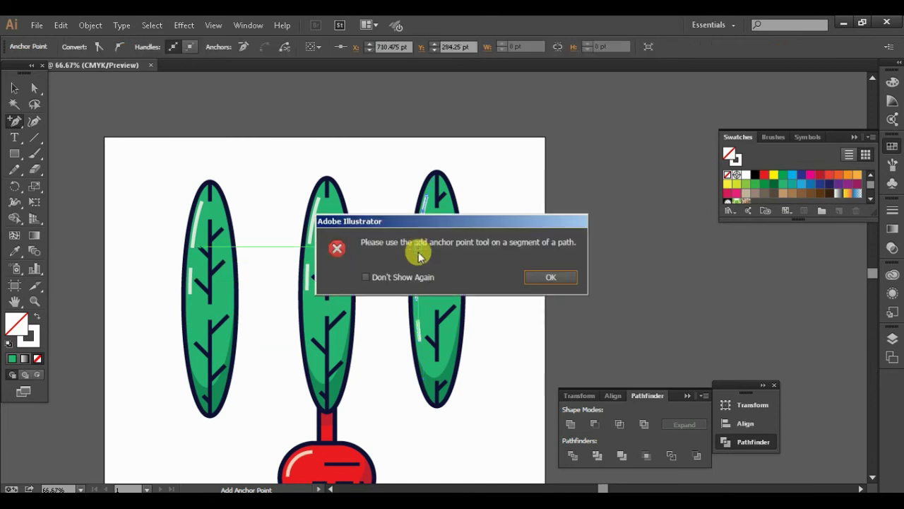
pyautogui.click(551, 276)
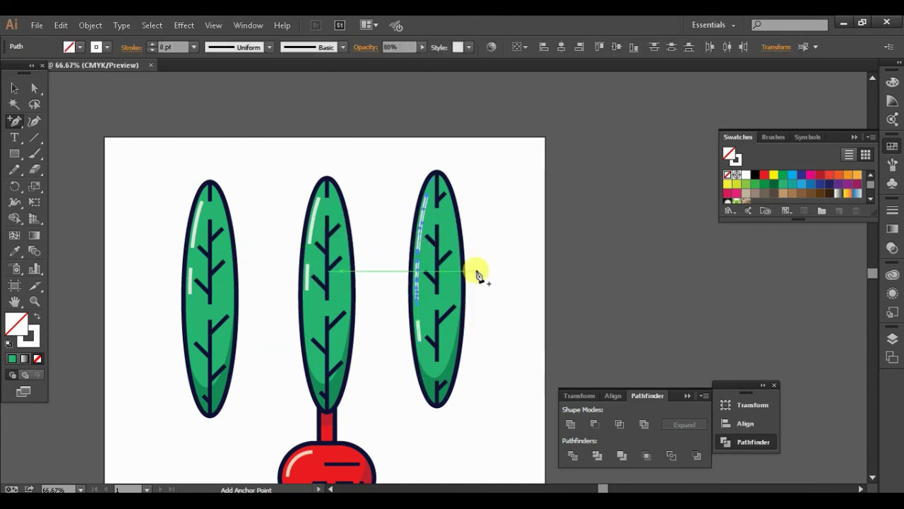
pyautogui.press('z')
pyautogui.keyDown('alt'); pyautogui.click(424, 314); pyautogui.keyUp('alt')
pyautogui.click(383, 292)
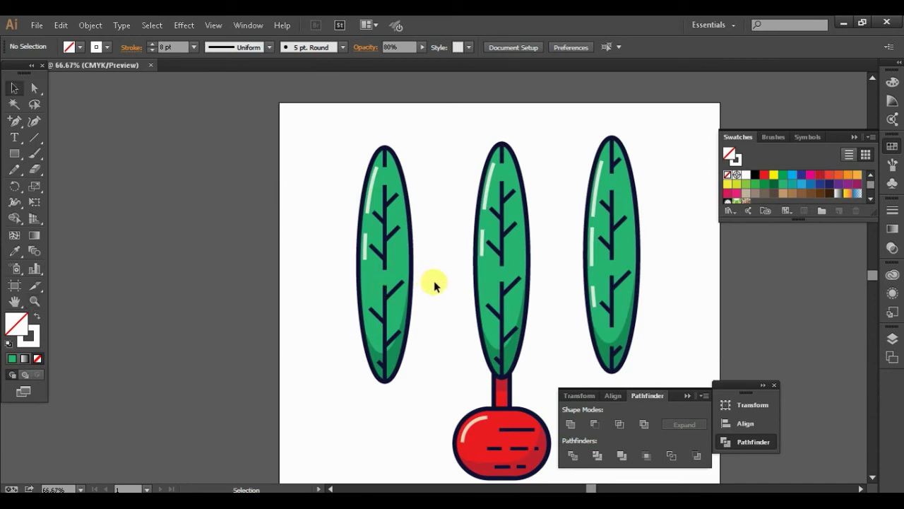
# - Move the left leaf's central vein anchor up and reposition a small vein branch
pyautogui.press('a')
pyautogui.moveTo(383, 283); pyautogui.dragTo(384, 269)
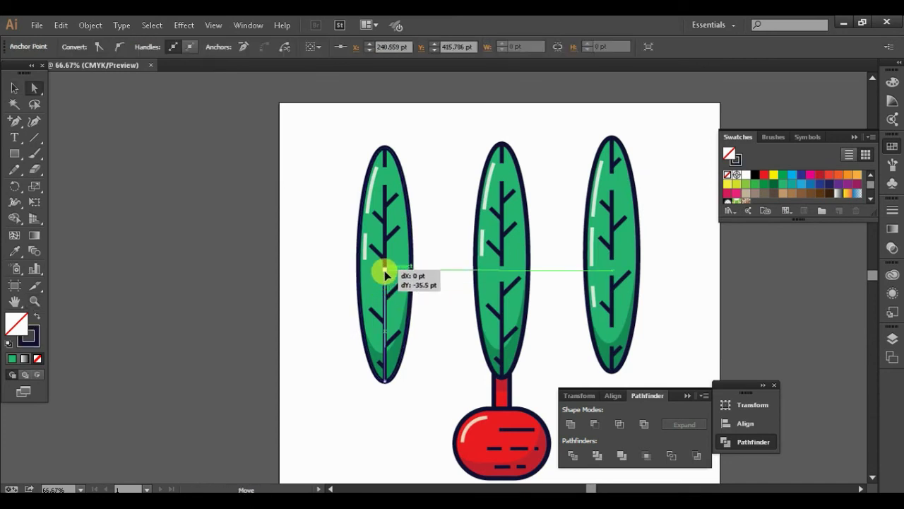
pyautogui.click(423, 308)
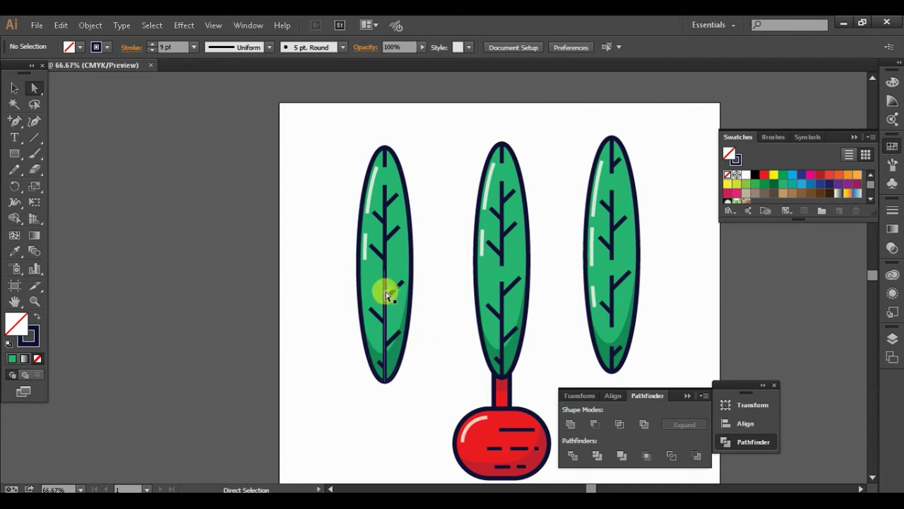
pyautogui.press('v')
pyautogui.click(394, 289)
pyautogui.moveTo(397, 291); pyautogui.dragTo(395, 274)
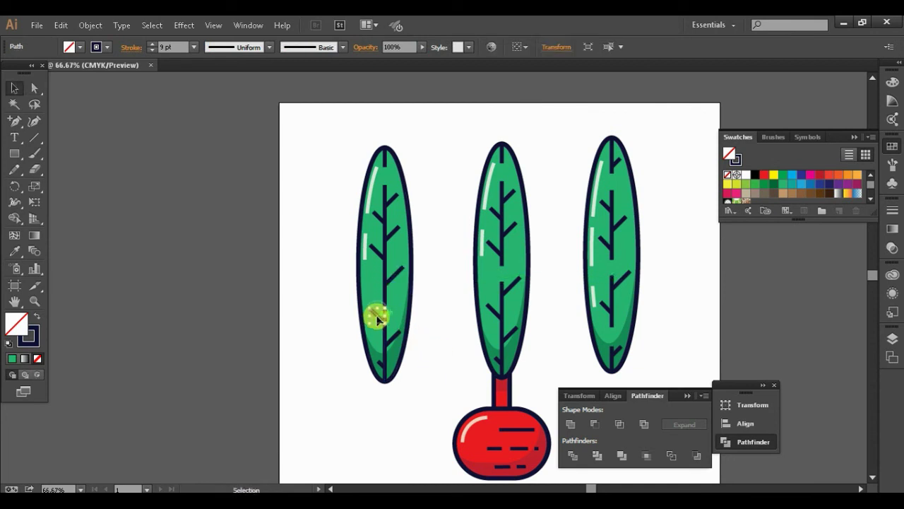
pyautogui.moveTo(377, 319)
pyautogui.mouseDown()
pyautogui.moveTo(377, 298)
pyautogui.moveTo(392, 323)
pyautogui.mouseUp()
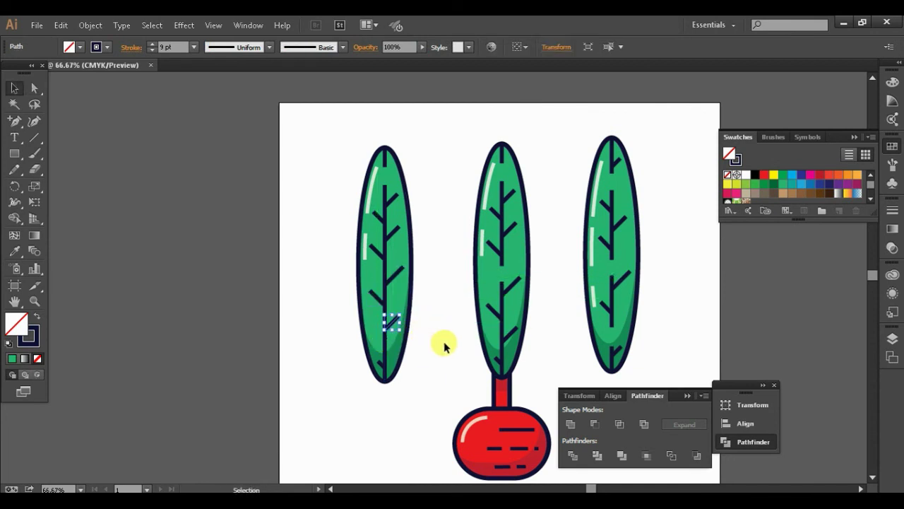
pyautogui.click(444, 345)
# - Add two anchor points lower on the left leaf's central vein, then select the left leaf
pyautogui.press('+')
pyautogui.click(383, 348)
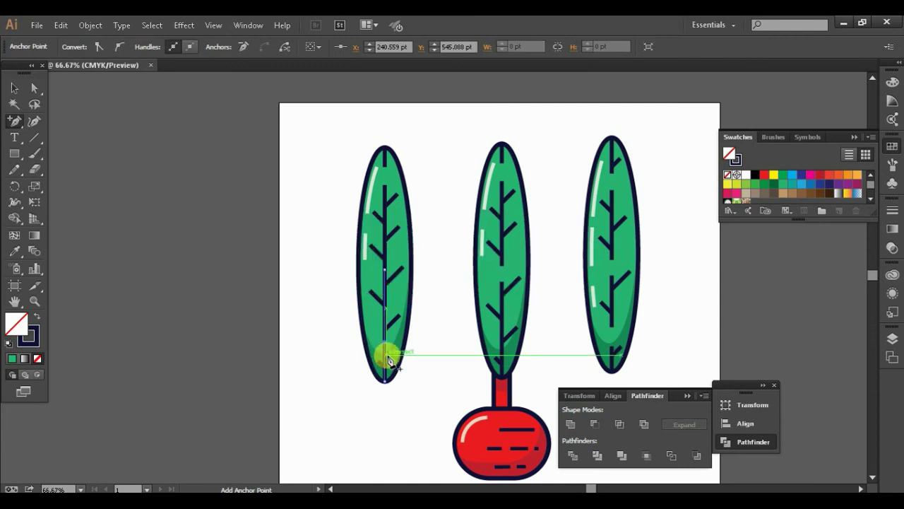
pyautogui.click(385, 360)
pyautogui.hotkey('ctrl', '1')
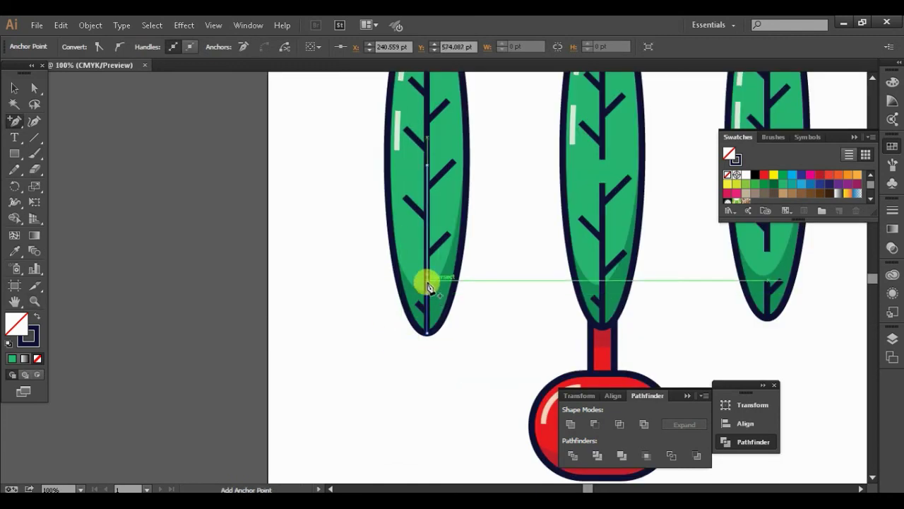
pyautogui.press('v')
pyautogui.click(515, 247)
pyautogui.hotkey('ctrl', '-')
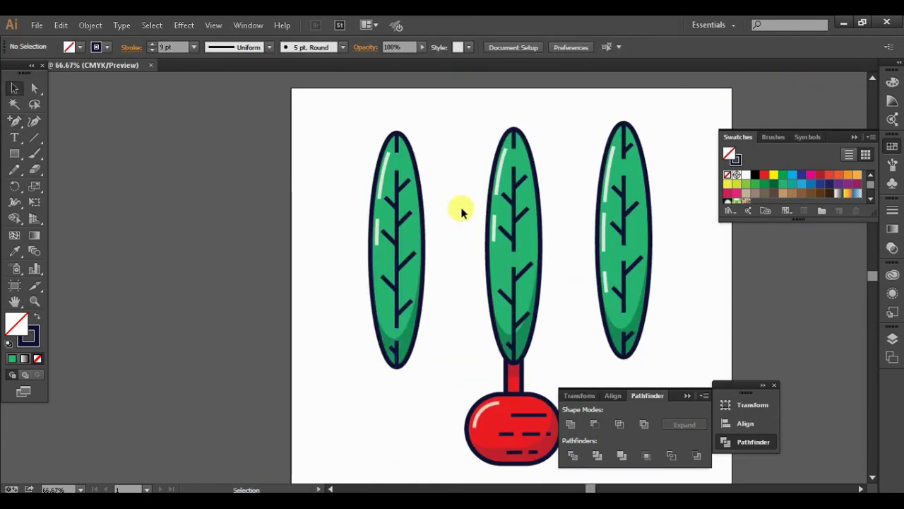
pyautogui.press('z')
pyautogui.keyDown('alt'); pyautogui.click(438, 279); pyautogui.keyUp('alt')
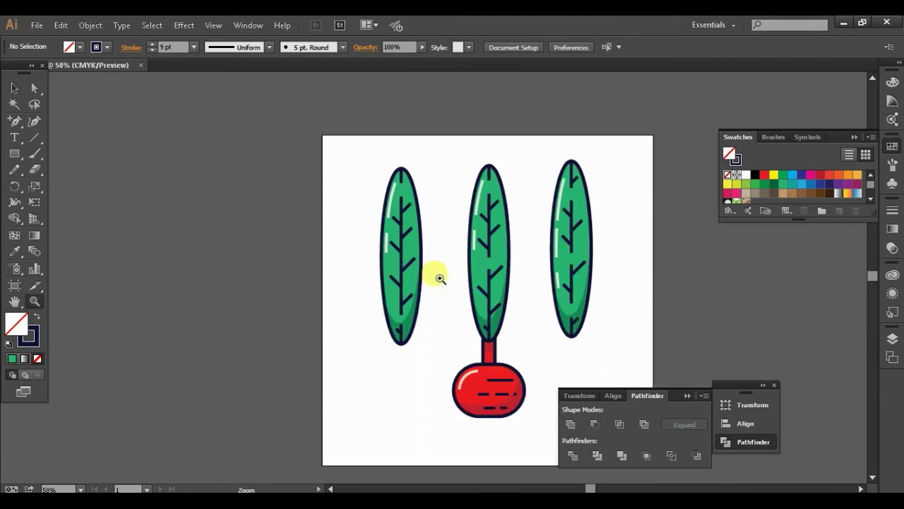
pyautogui.press('v')
pyautogui.click(385, 247)
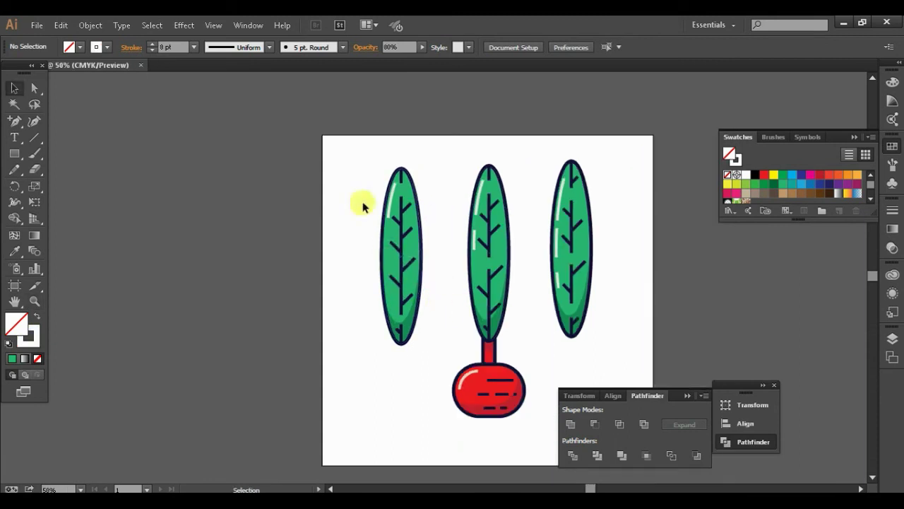
# - Group the parts of the left leaf and the parts of the right leaf
pyautogui.moveTo(362, 148); pyautogui.dragTo(423, 349)
pyautogui.rightClick(414, 282)
pyautogui.click(429, 339)
pyautogui.moveTo(546, 146); pyautogui.dragTo(620, 366)
pyautogui.rightClick(573, 279)
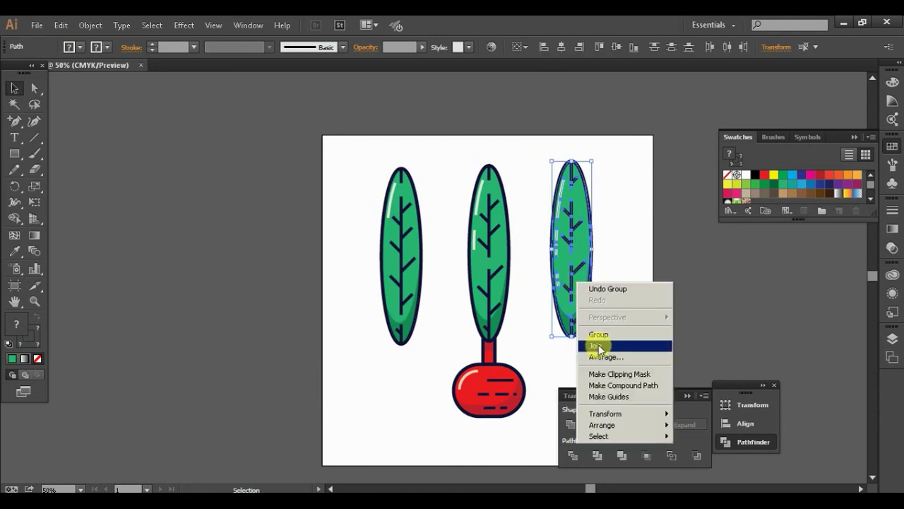
pyautogui.click(601, 343)
# - Rotate the right leaf about 45° clockwise and nudge it against the stem
pyautogui.moveTo(555, 151); pyautogui.dragTo(633, 279)
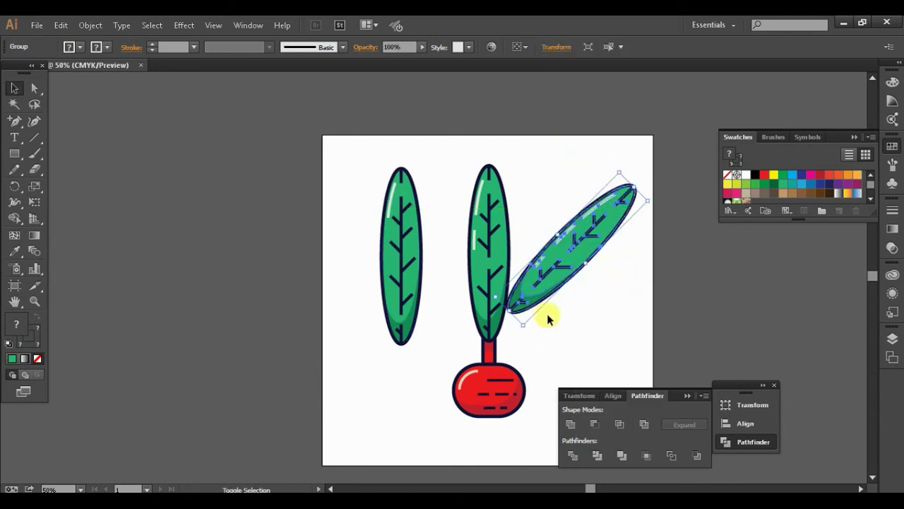
pyautogui.moveTo(548, 320); pyautogui.dragTo(520, 342)
pyautogui.press('Down')
pyautogui.press('Down')
pyautogui.press('Down')
pyautogui.press('Right')
pyautogui.press('Right')
pyautogui.press('Right')
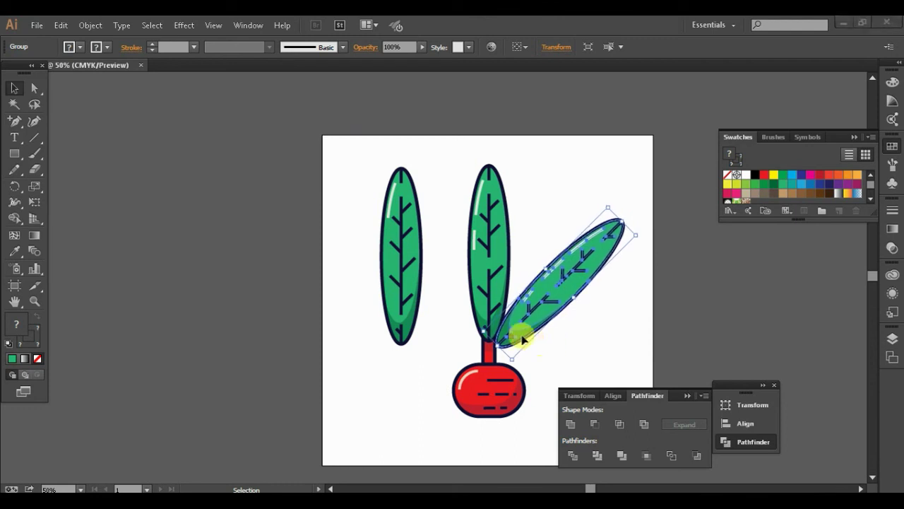
pyautogui.click(623, 346)
pyautogui.click(534, 340)
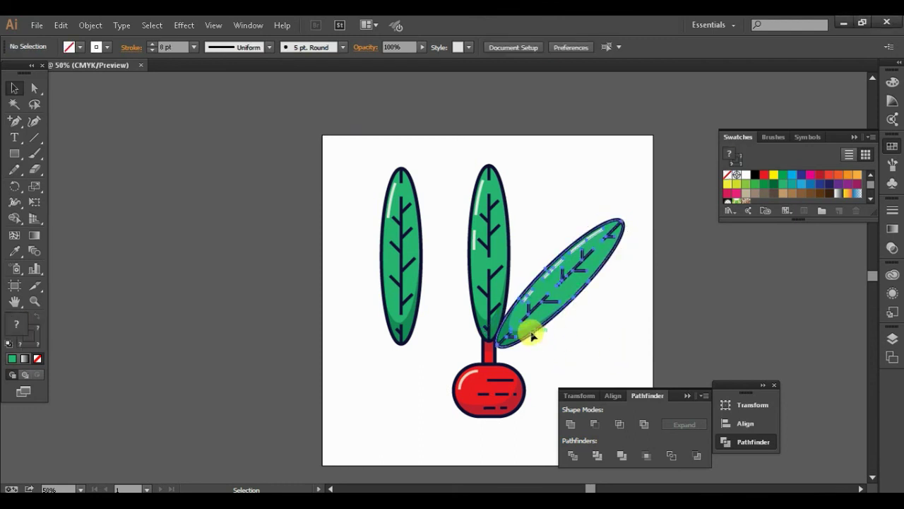
pyautogui.press('Up')
pyautogui.press('Up')
pyautogui.press('Up')
pyautogui.press('Up')
pyautogui.press('Up')
pyautogui.press('Up')
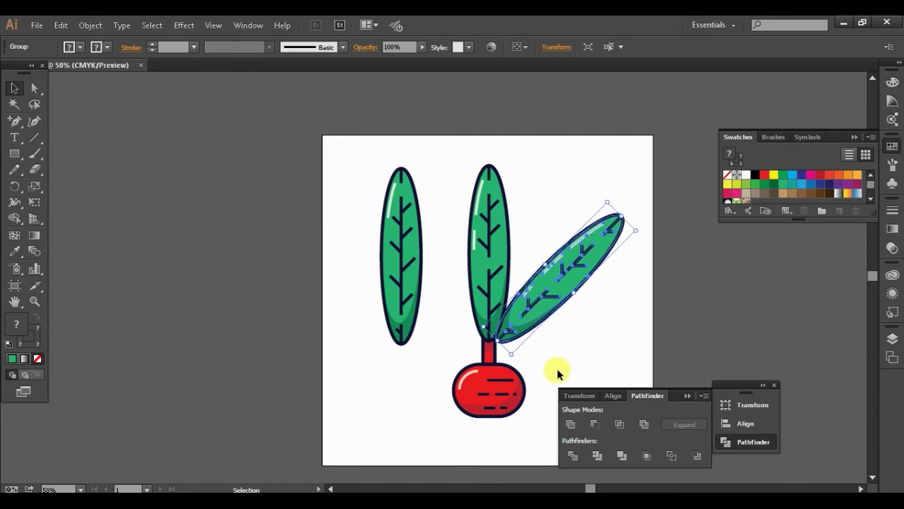
pyautogui.press('Left')
pyautogui.press('Left')
pyautogui.press('Left')
pyautogui.press('Up')
pyautogui.press('Up')
pyautogui.press('Up')
pyautogui.click(557, 372)
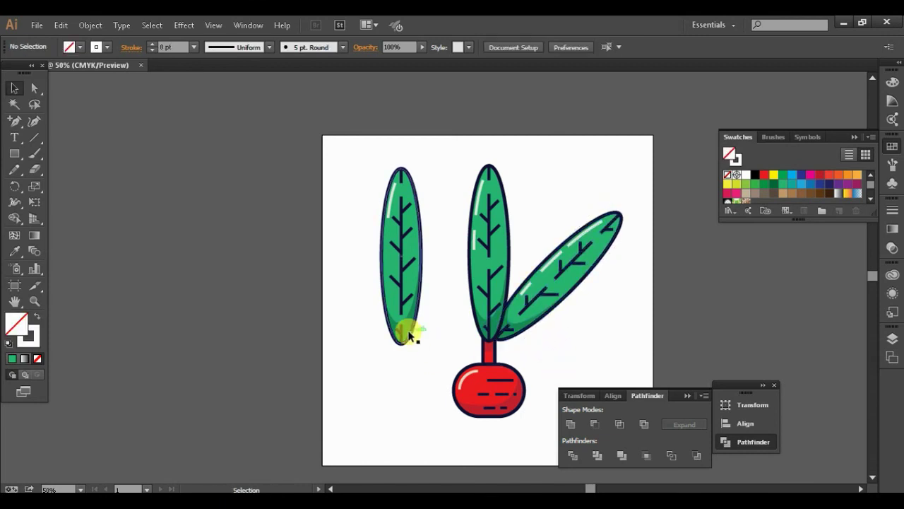
# - Rotate the left leaf to tilt up-left and move it beside the centre leaf
pyautogui.click(408, 329)
pyautogui.moveTo(361, 189); pyautogui.dragTo(328, 230)
pyautogui.moveTo(460, 311); pyautogui.dragTo(460, 315)
# - Place the left leaf, then select all the radish artwork, group it, and deselect
pyautogui.click(567, 342)
pyautogui.keyDown('alt'); pyautogui.click(556, 338); pyautogui.keyUp('alt')
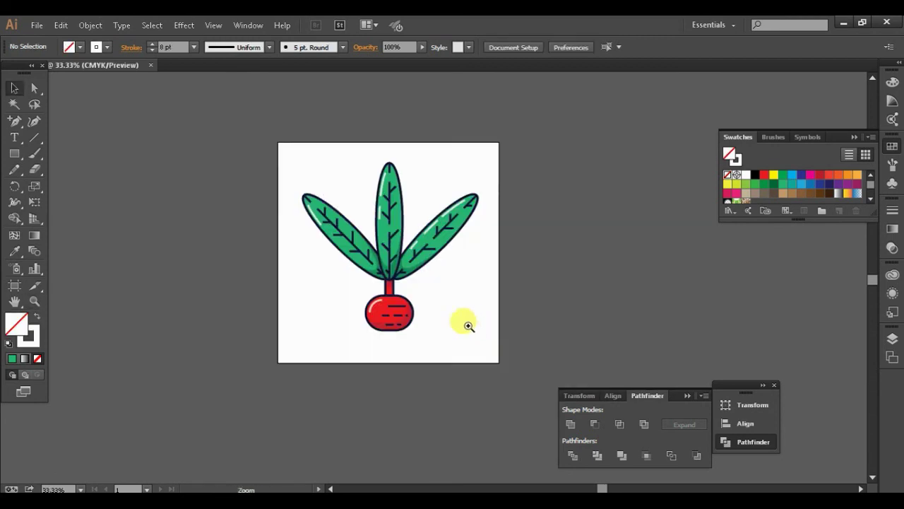
pyautogui.press('v')
pyautogui.moveTo(476, 349); pyautogui.dragTo(293, 149)
pyautogui.rightClick(389, 244)
pyautogui.click(417, 301)
pyautogui.click(466, 346)
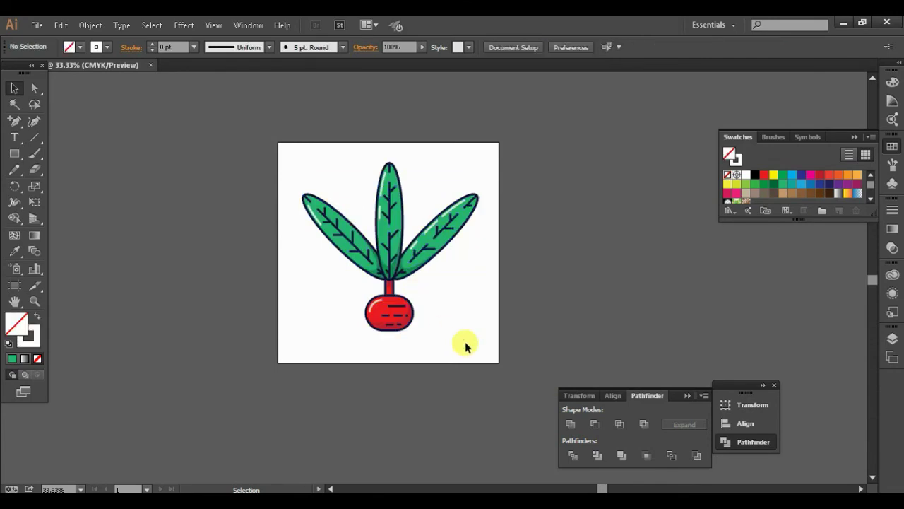